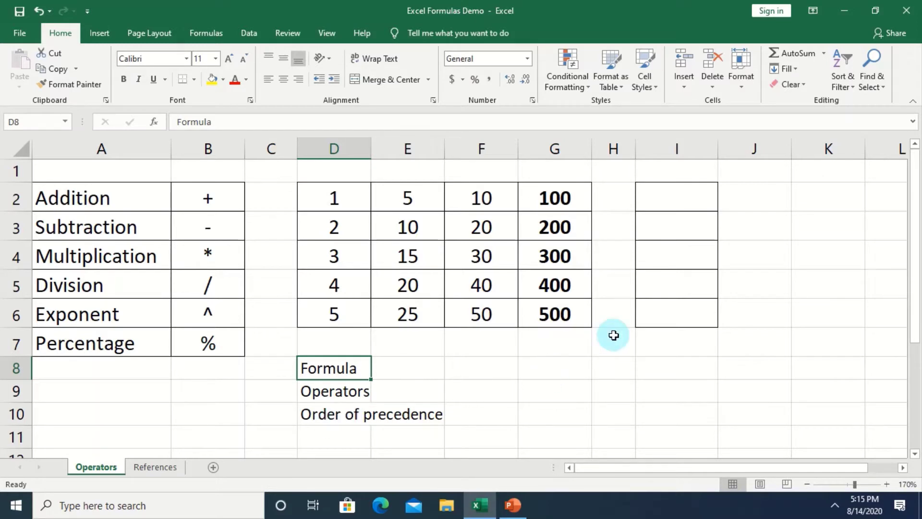
- Enter a formula in cell I2 that adds D2 and E2, =D2+E2
click(681, 198)
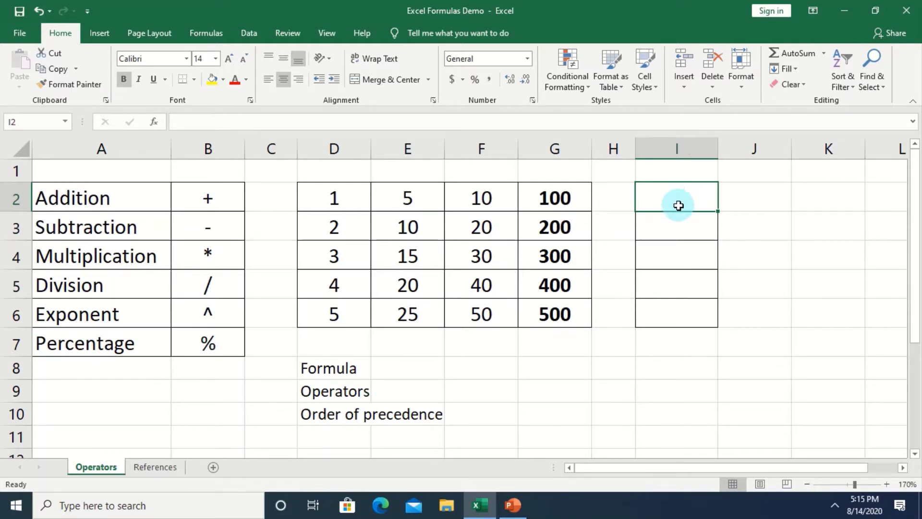
text(=)
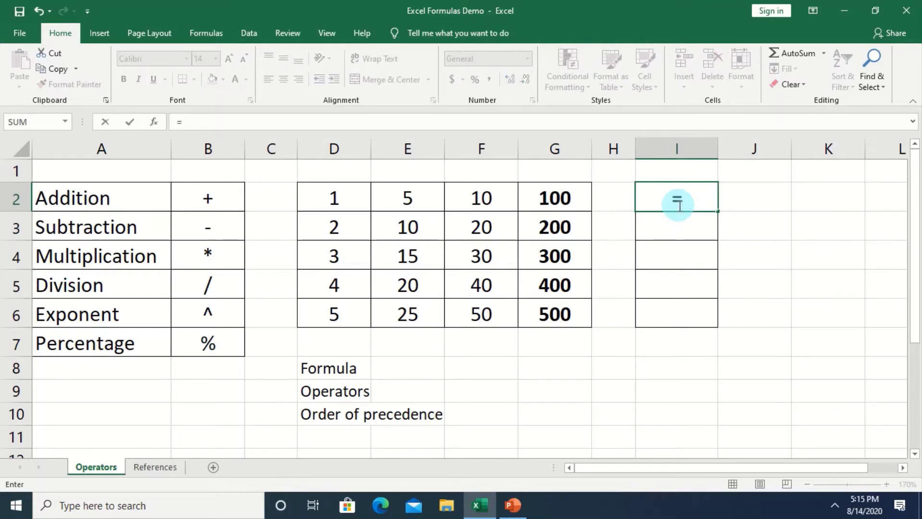
click(341, 199)
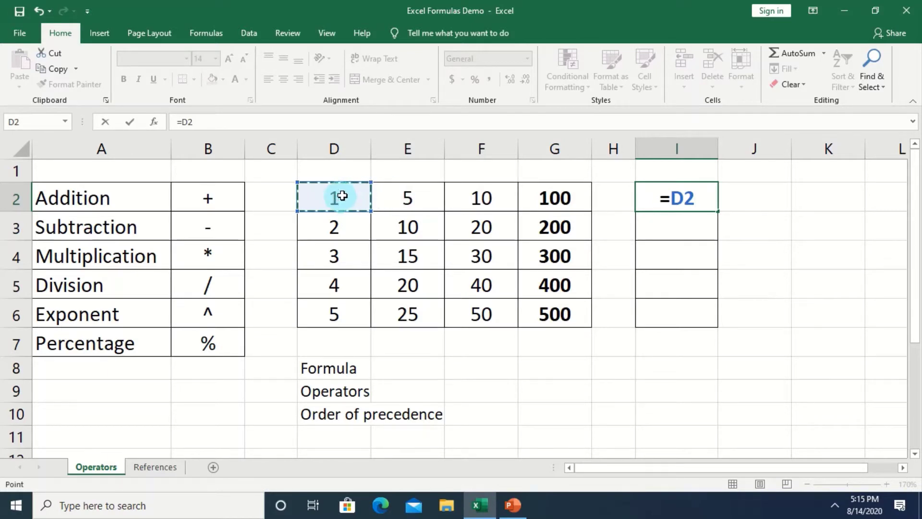
text(+)
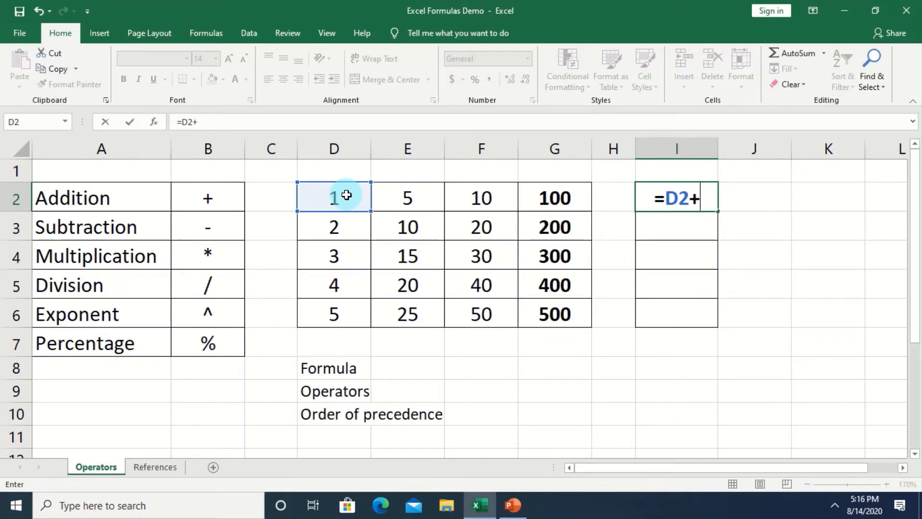
click(417, 194)
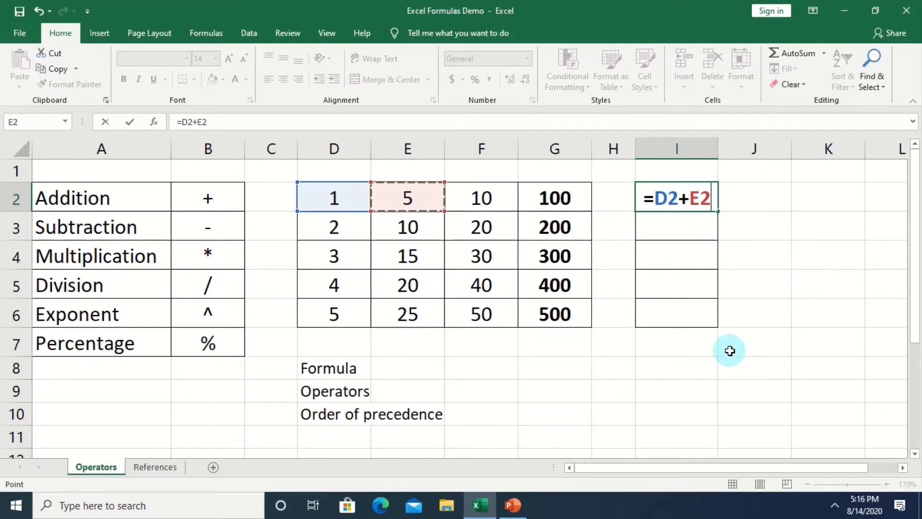
key(Return)
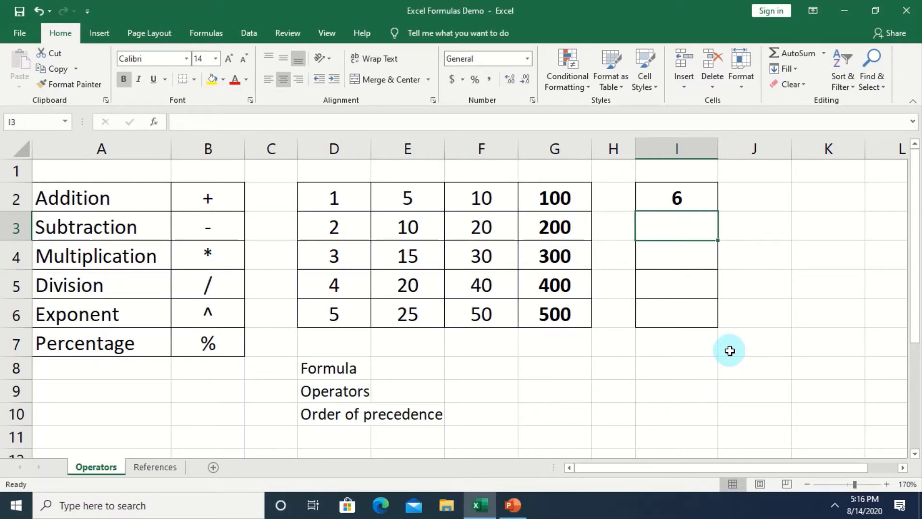
- Extend the addition formula in I2 with F2 and G2 so it reads =D2+E2+F2+G2
click(688, 197)
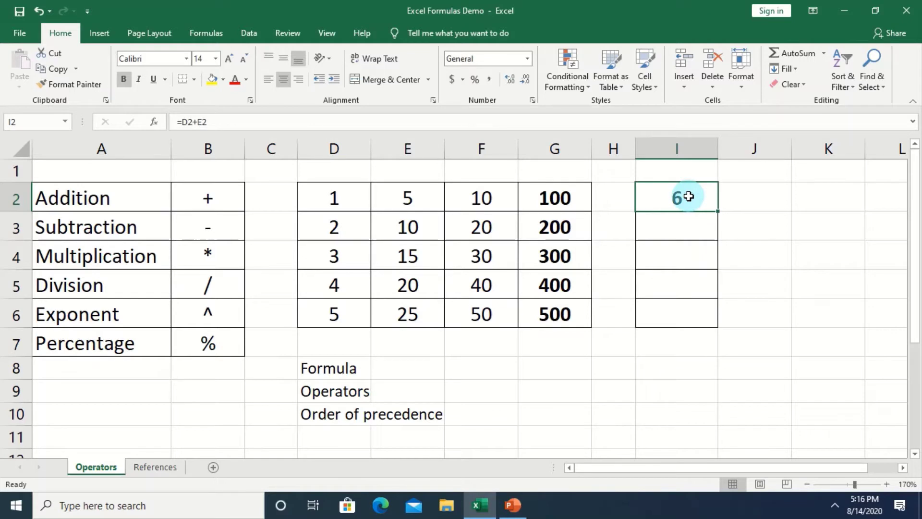
double_click(688, 197)
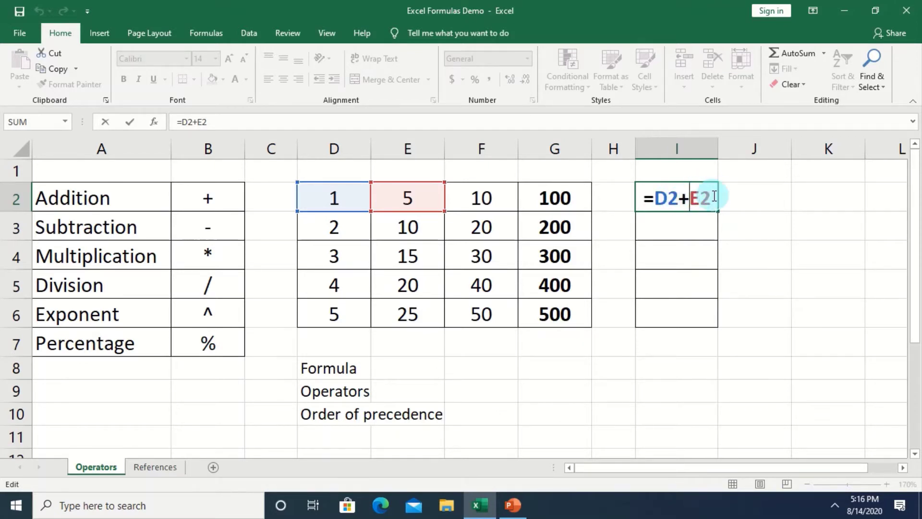
click(714, 196)
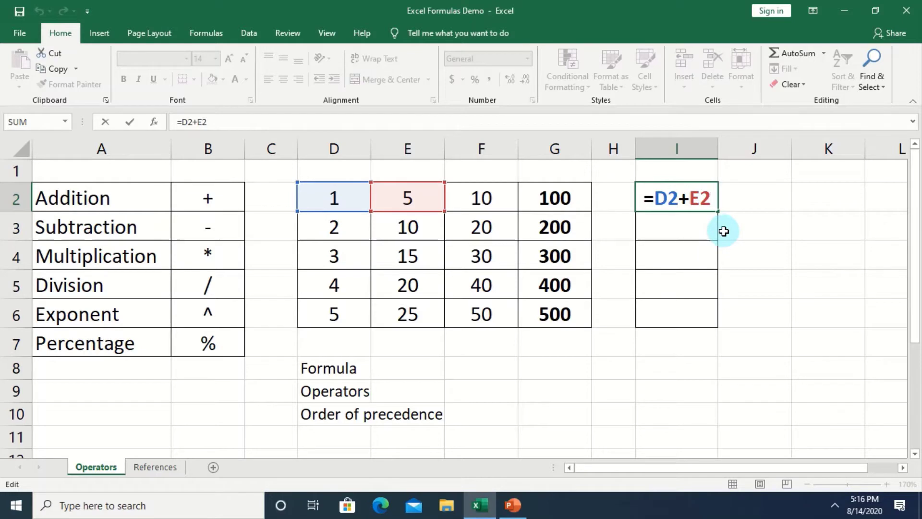
text(+)
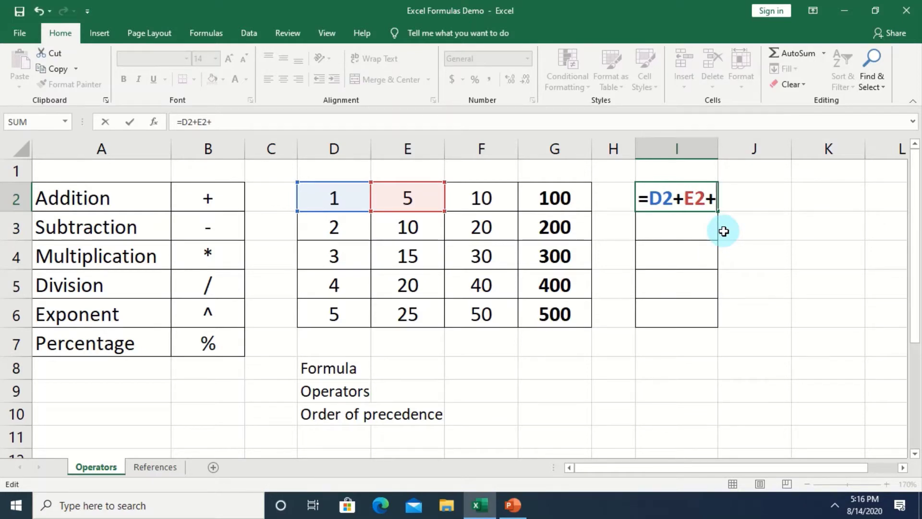
click(486, 198)
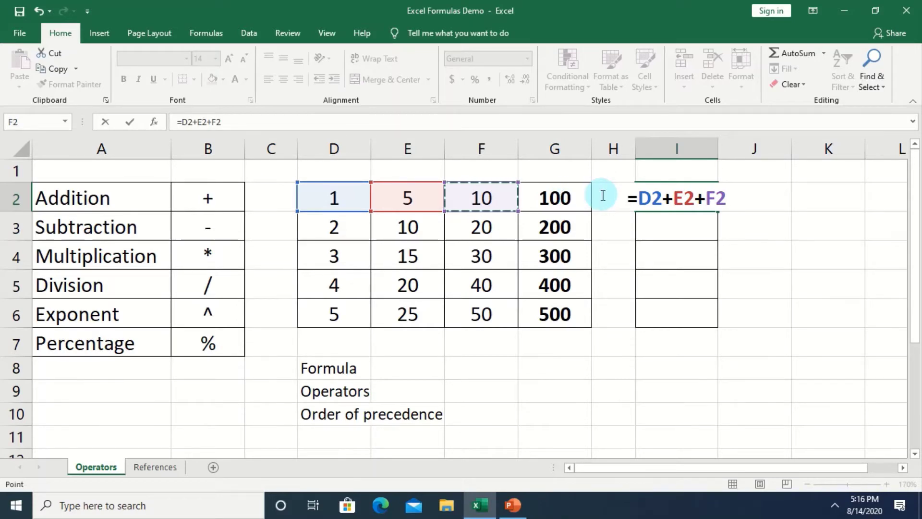
text(+)
click(556, 197)
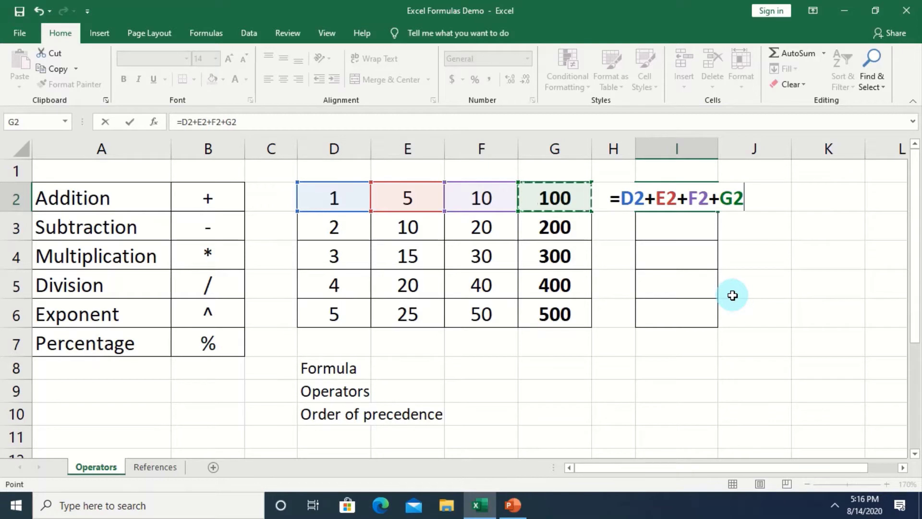
key(Return)
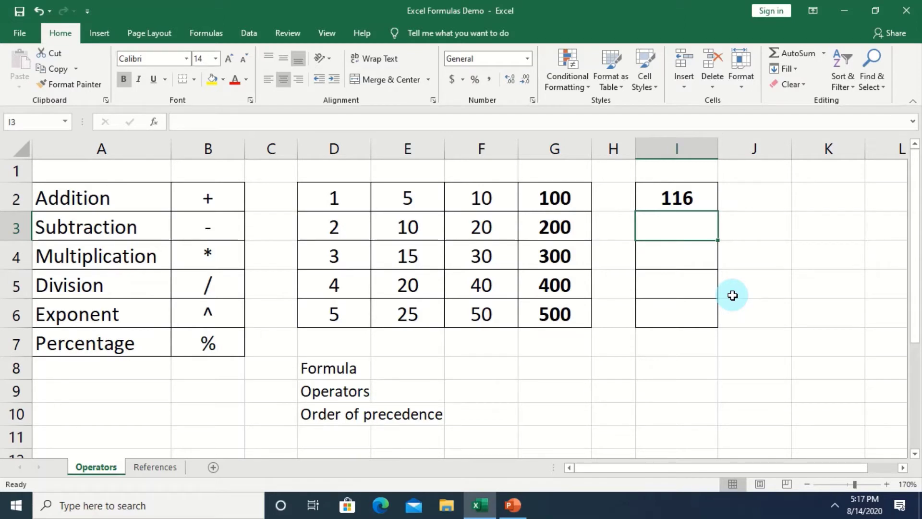
- Enter a subtraction formula in cell I3 that takes F3 from G3, =G3-F3
text(=)
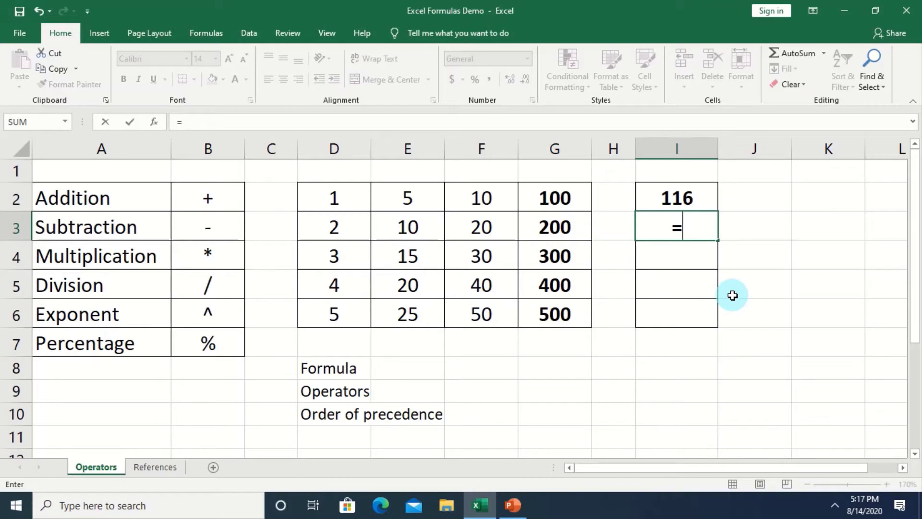
click(540, 227)
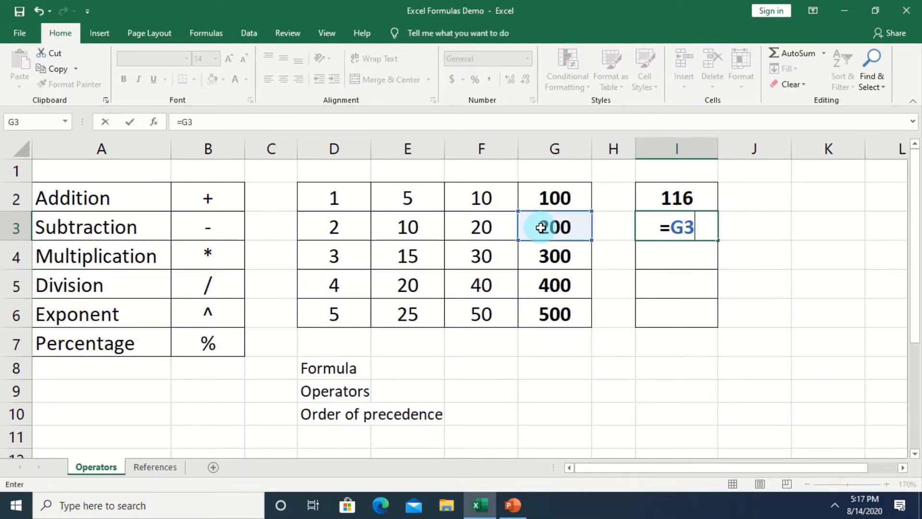
text(-)
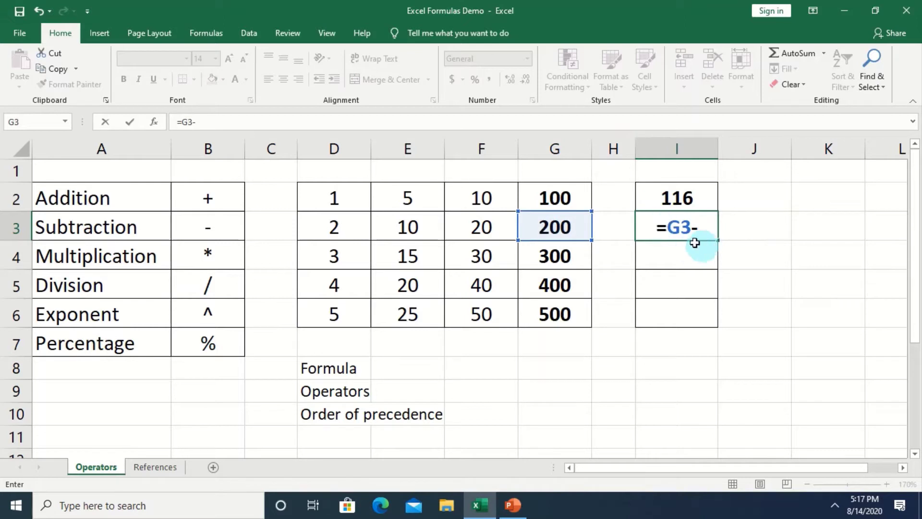
click(487, 227)
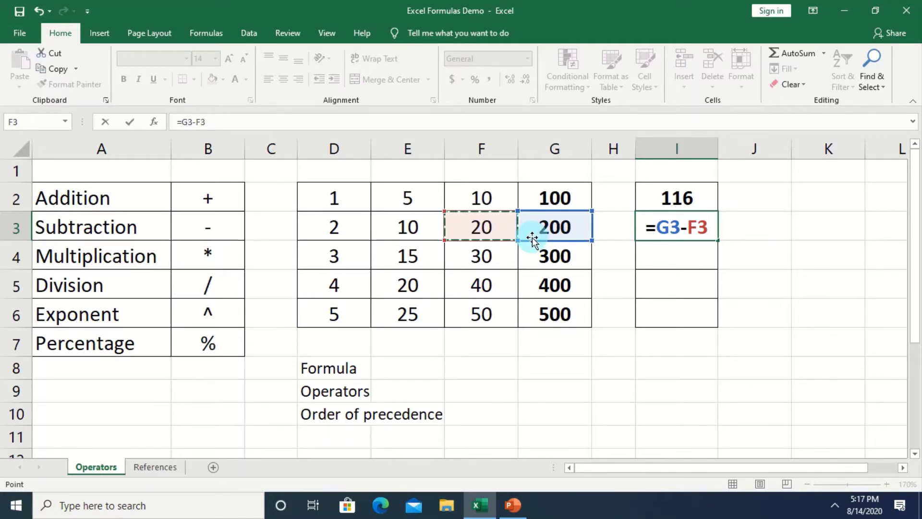
key(Return)
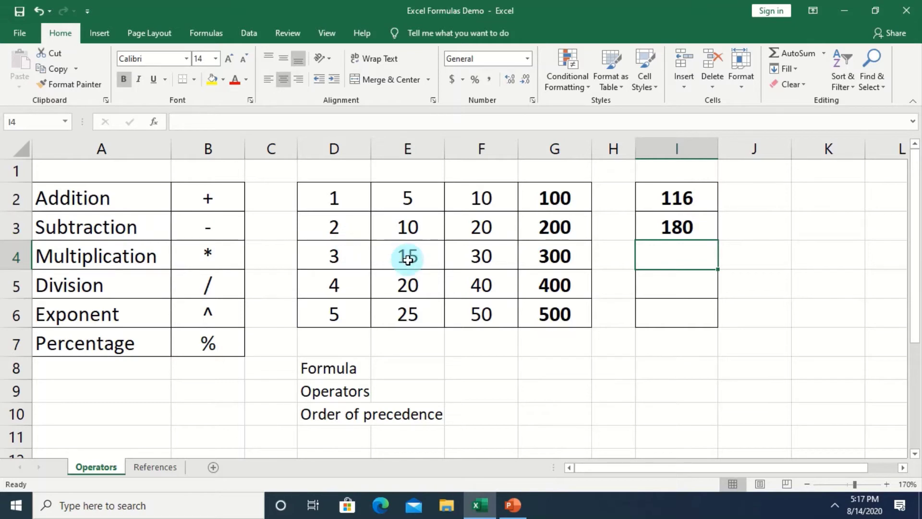
- Enter a multiplication formula in cell I4 that multiplies D4 by E4, =D4*E4
text(=)
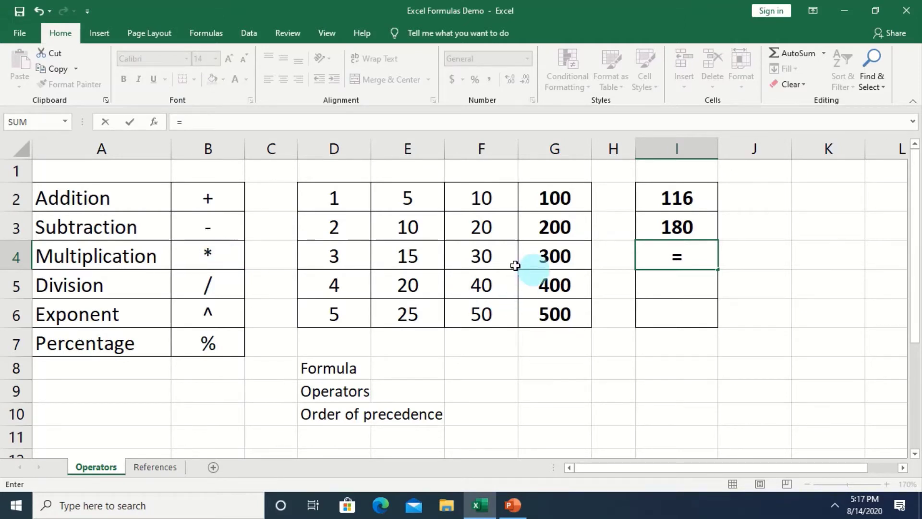
click(338, 258)
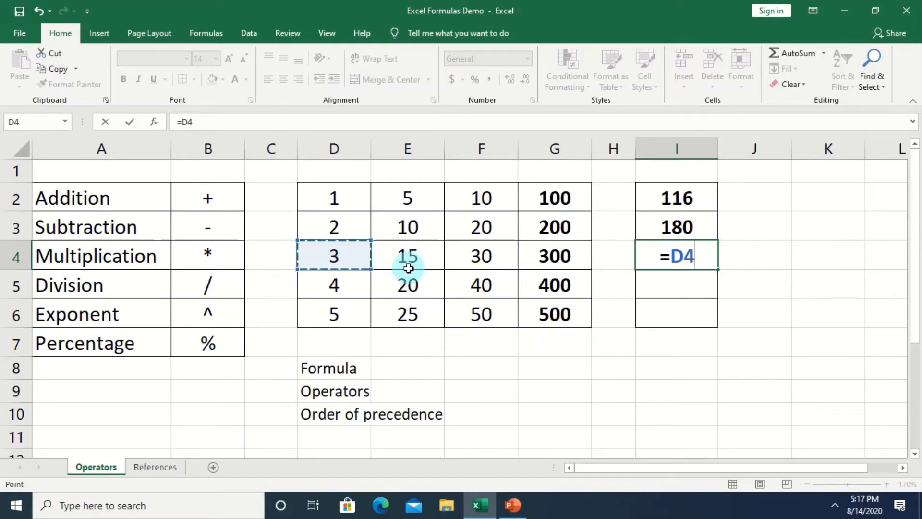
text(*)
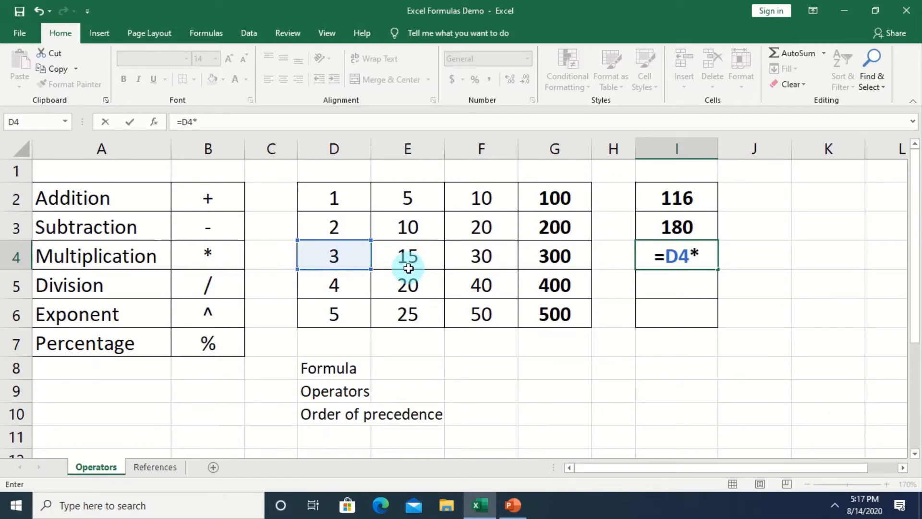
click(408, 253)
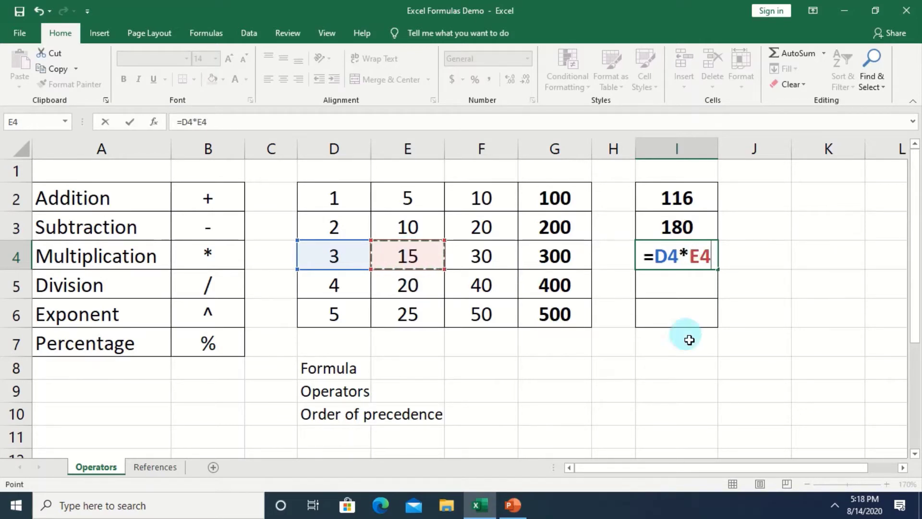
key(Return)
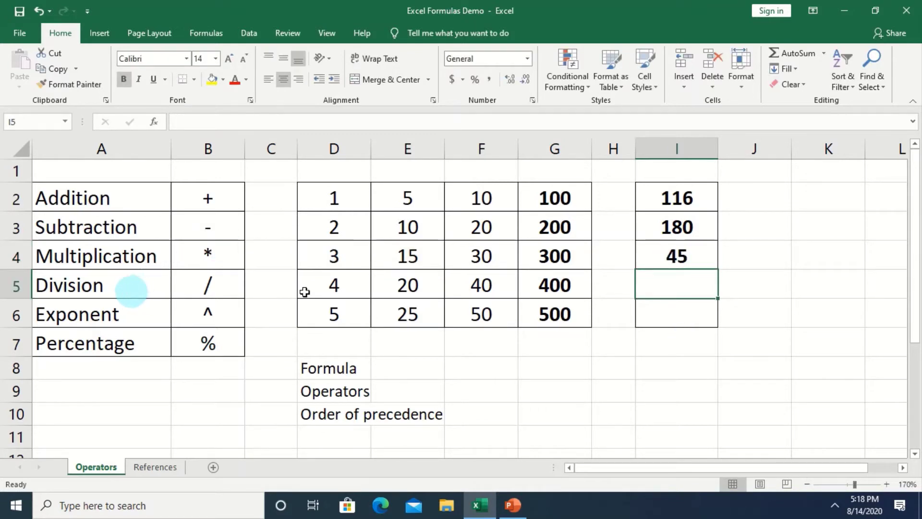
- Enter a division formula in cell I5 that divides E5 by D5, =E5/D5
text(=)
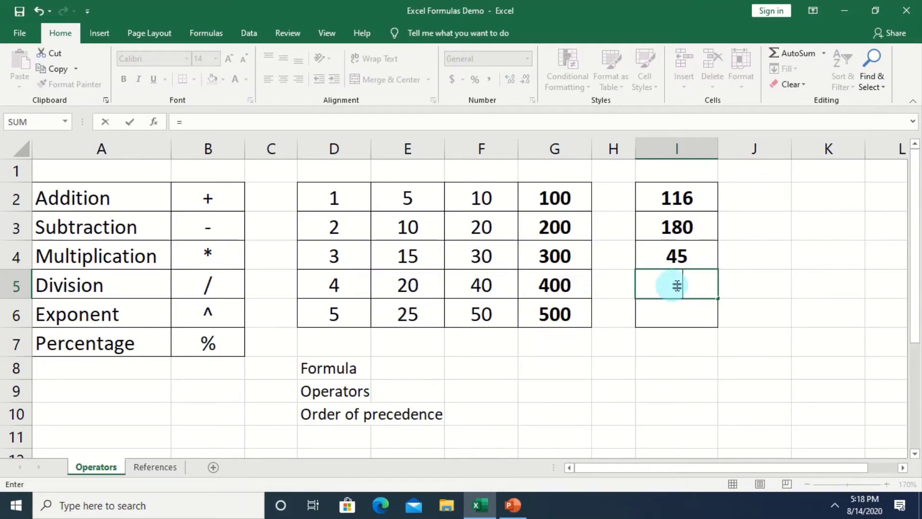
click(425, 288)
text(/)
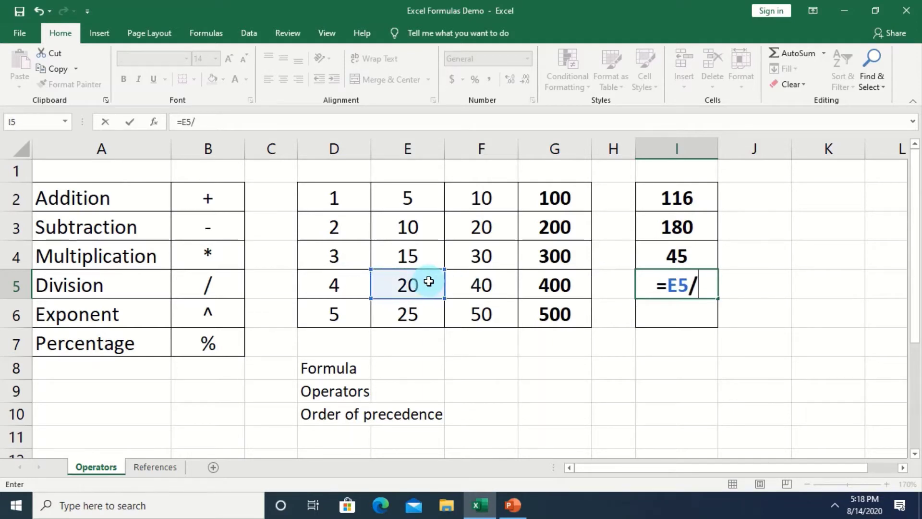
click(333, 283)
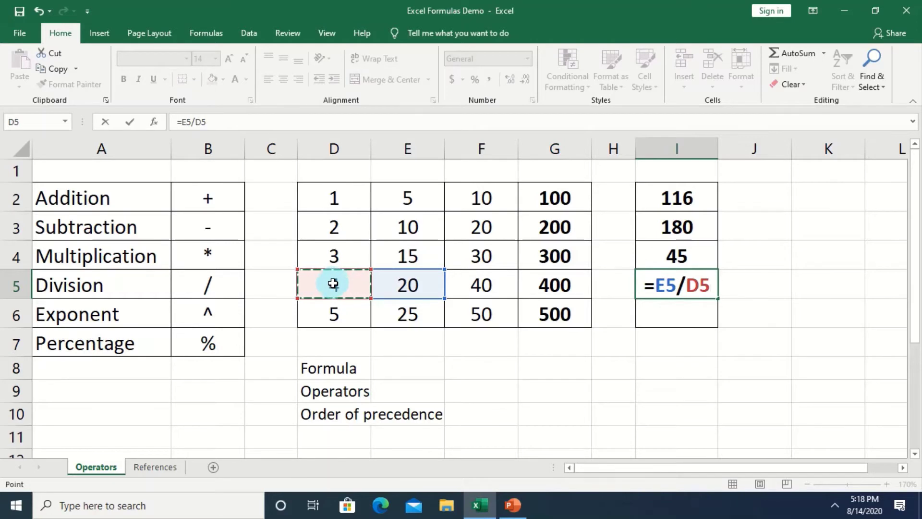
key(Return)
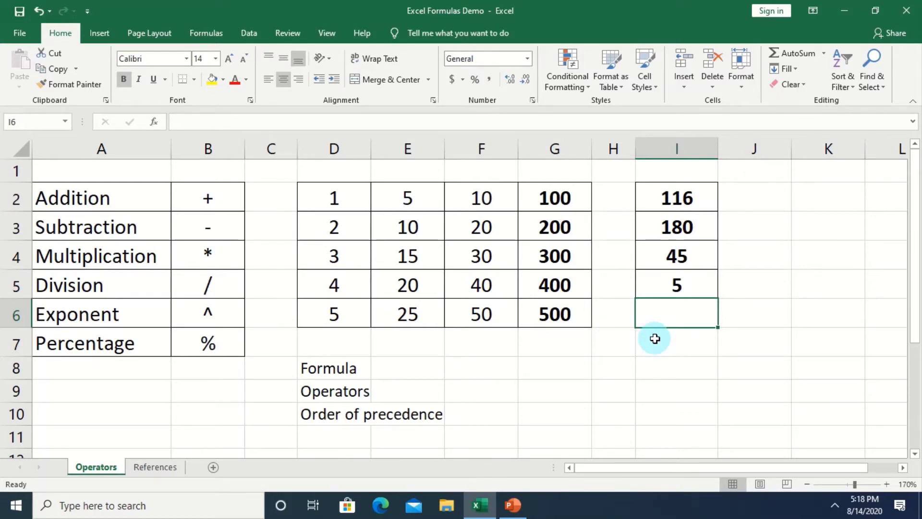
- Enter an exponent formula in cell I6 that raises D6 to the power of D3, =D6^D3
text(=)
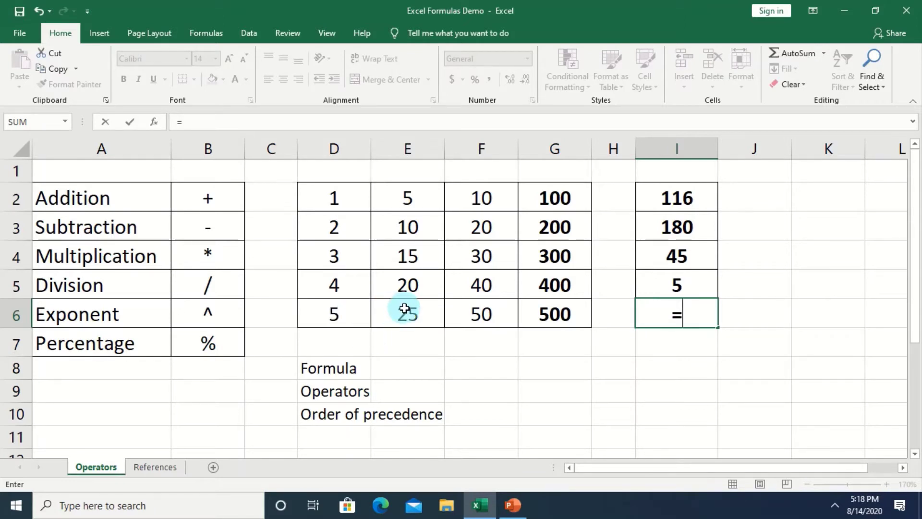
click(347, 312)
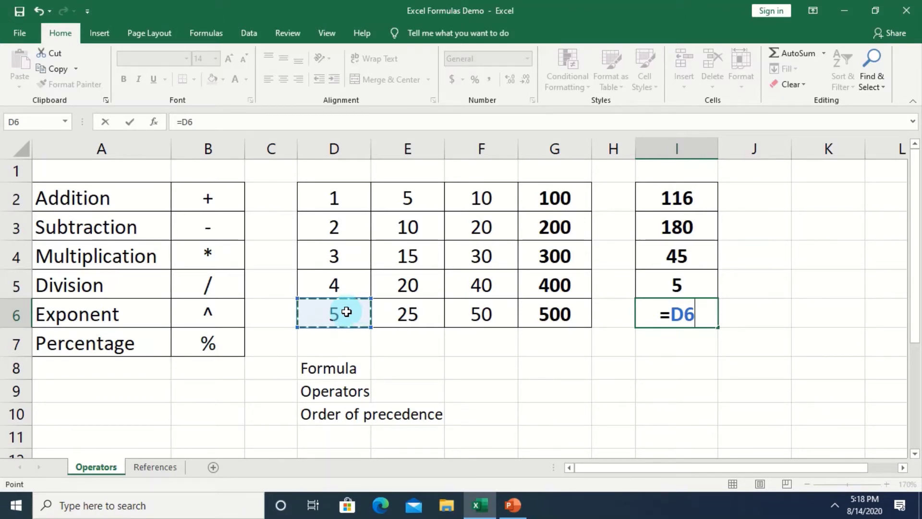
text(^)
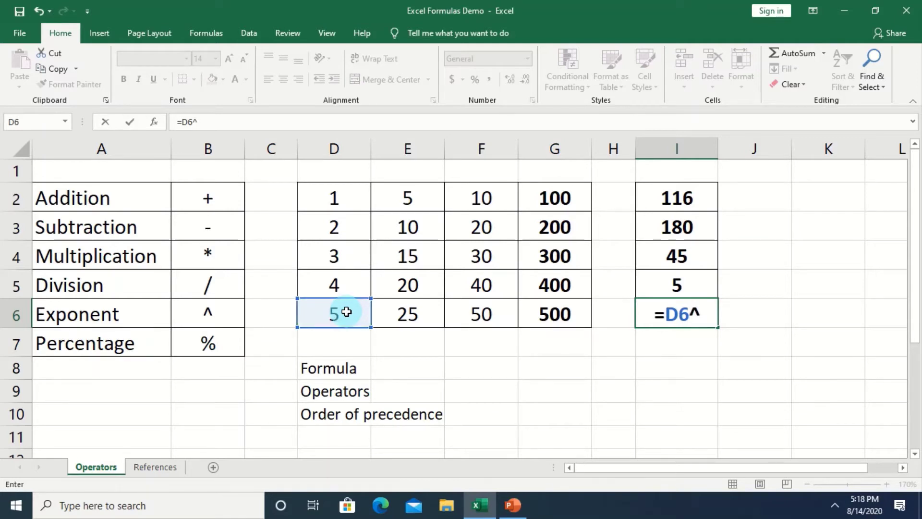
click(338, 226)
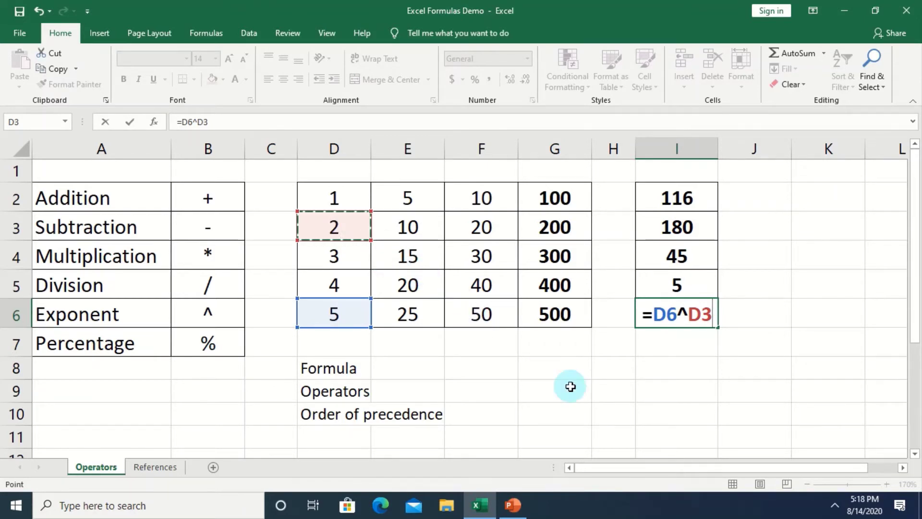
key(Return)
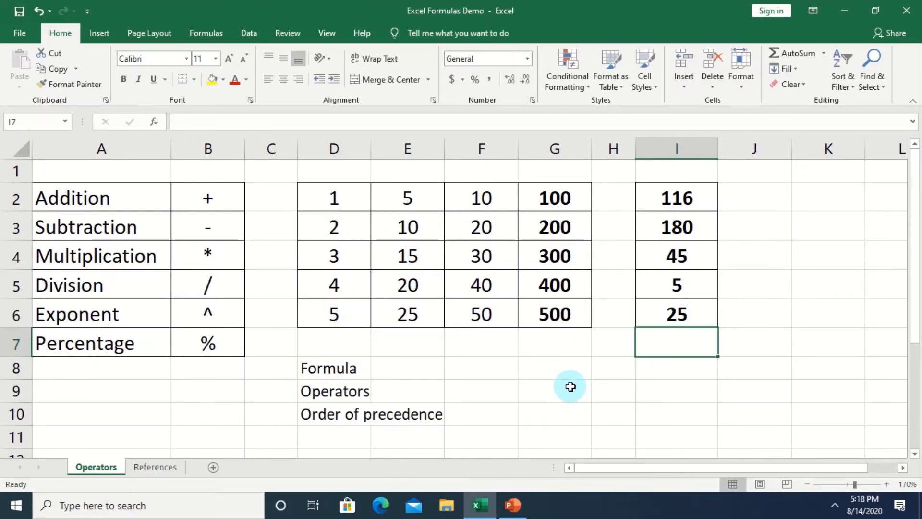
- Enter a percentage formula in cell I7 that calculates 5% of G5, =G5*5%
click(698, 312)
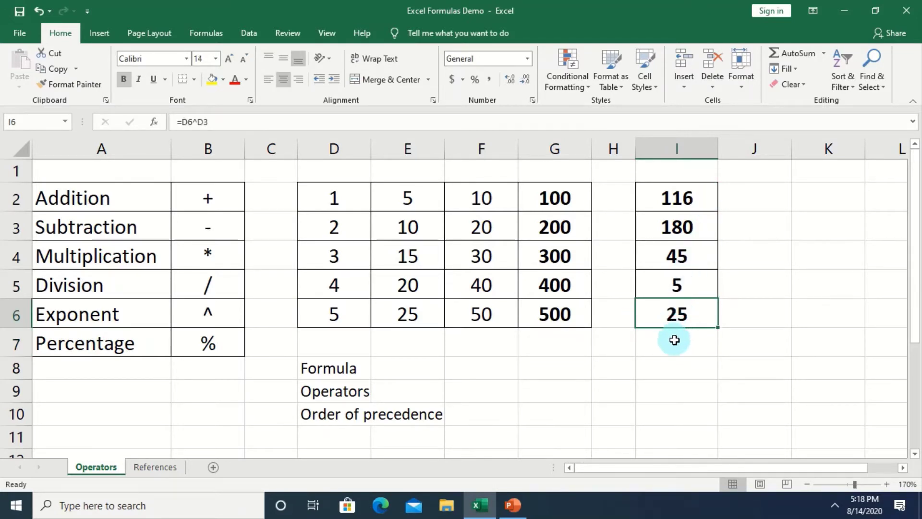
click(238, 347)
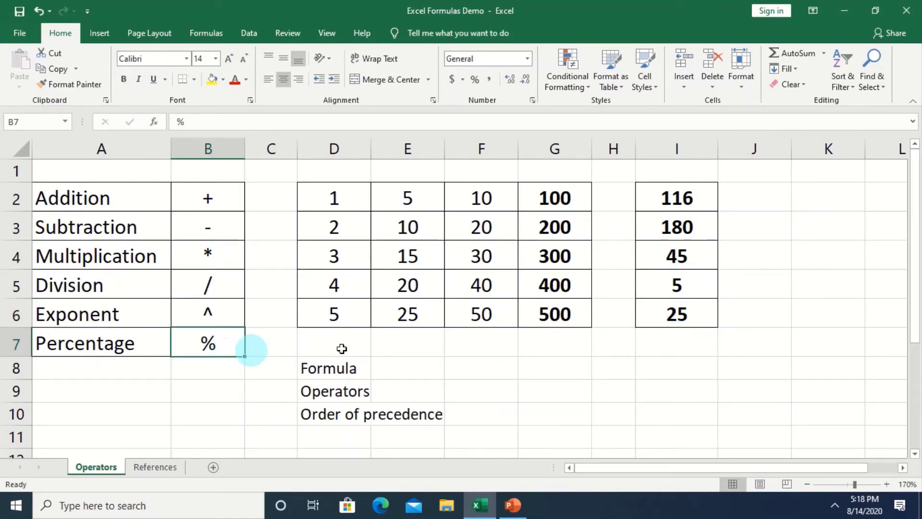
click(678, 340)
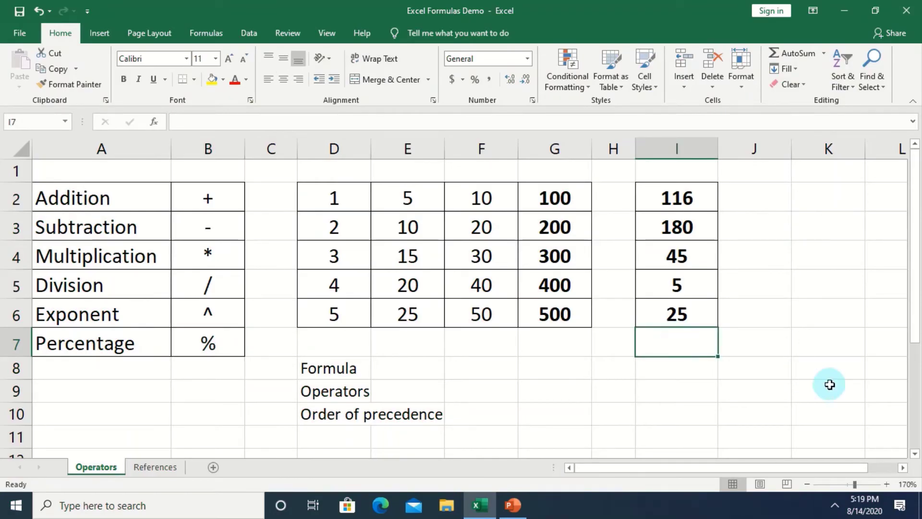
text(=)
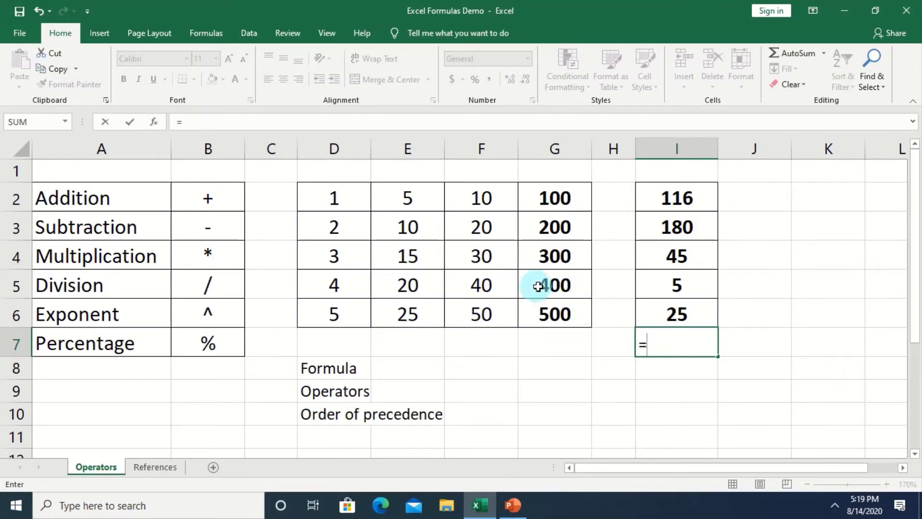
click(553, 286)
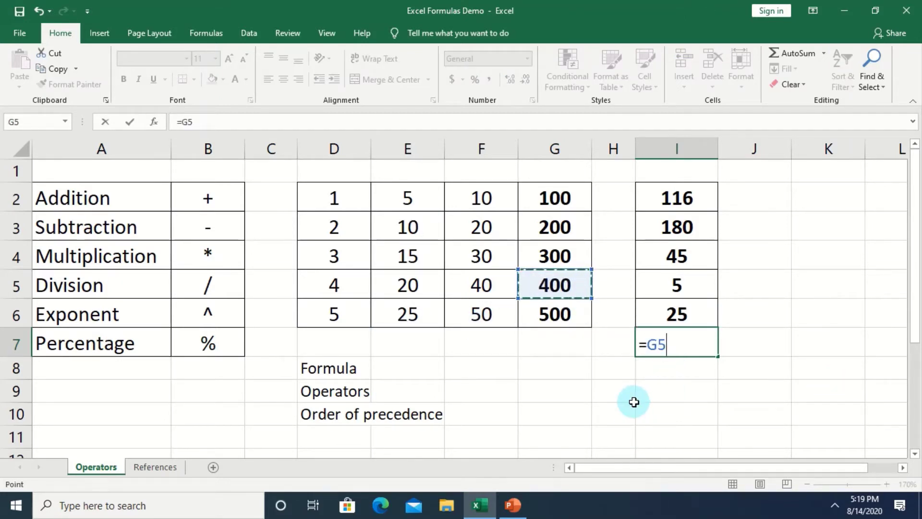
text(*)
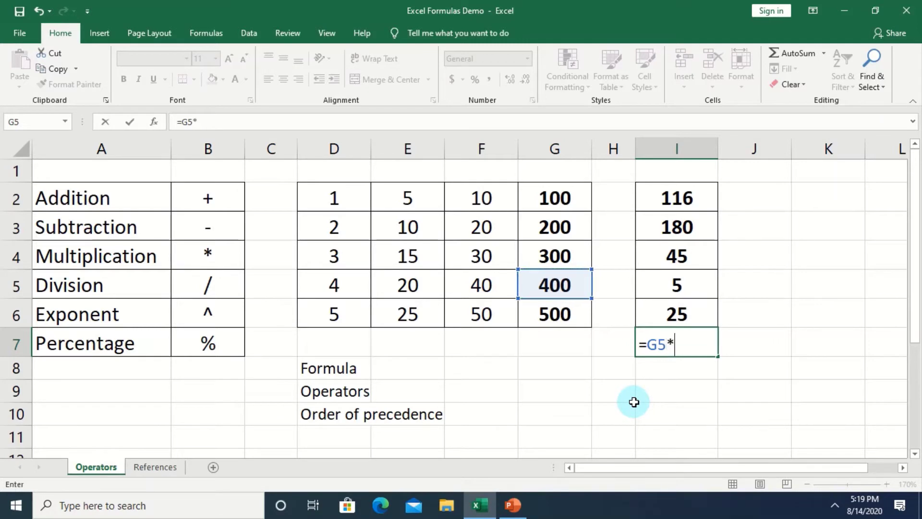
text(5%)
key(Return)
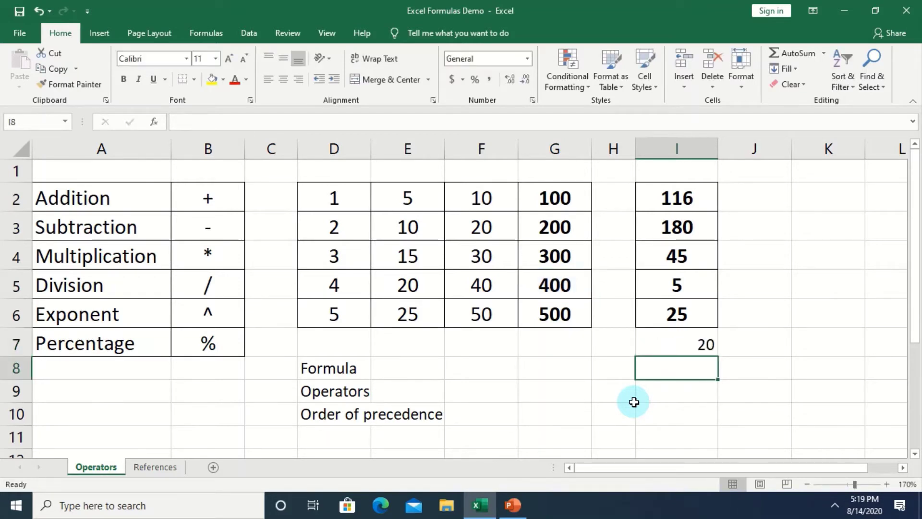
- Copy the cell formatting of I6 onto the percentage result in I7 with Format Painter
click(706, 344)
click(689, 307)
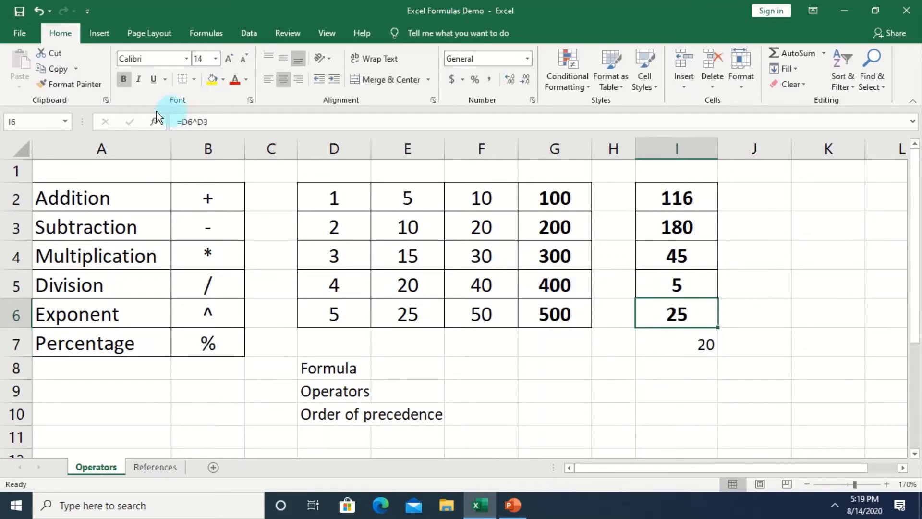
click(98, 80)
click(679, 337)
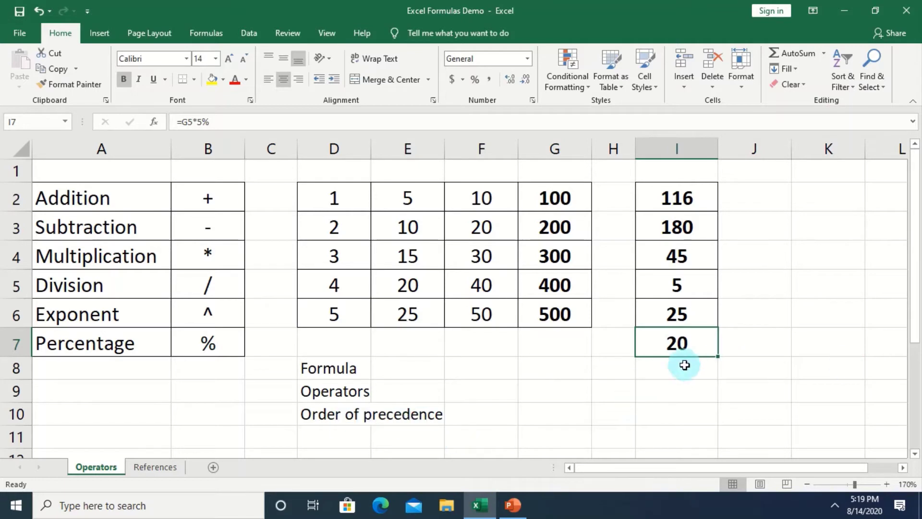
- Enter a formula in cell I8 that adds E2 through E6 without parentheses and ends with a division by 5, =E2+E3+E4+E5+E6/5
click(667, 386)
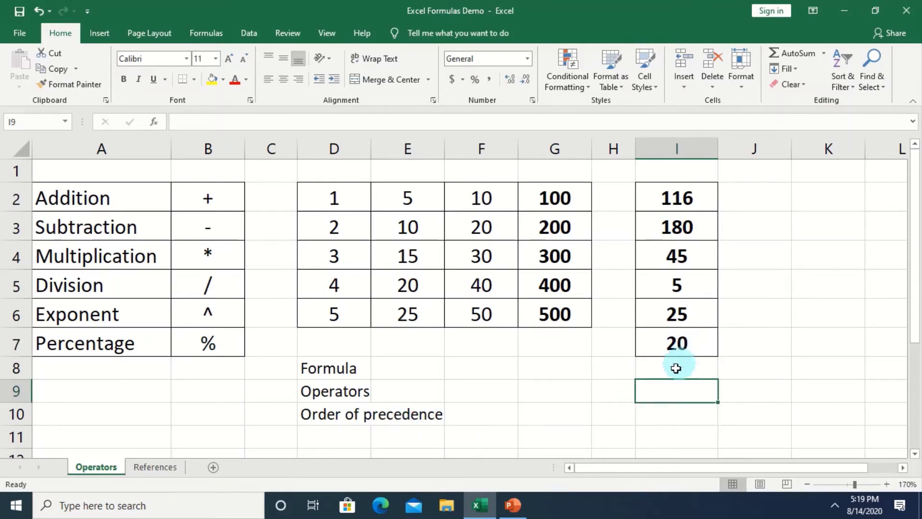
click(675, 368)
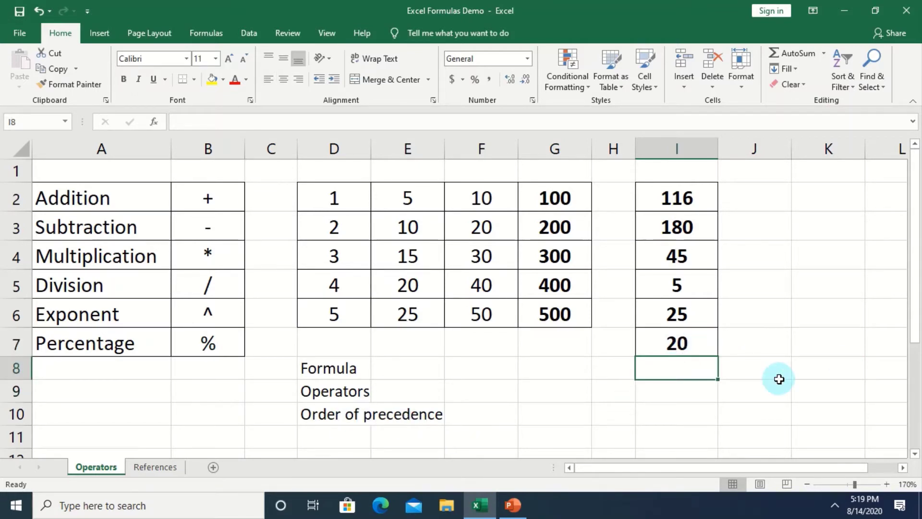
text(=)
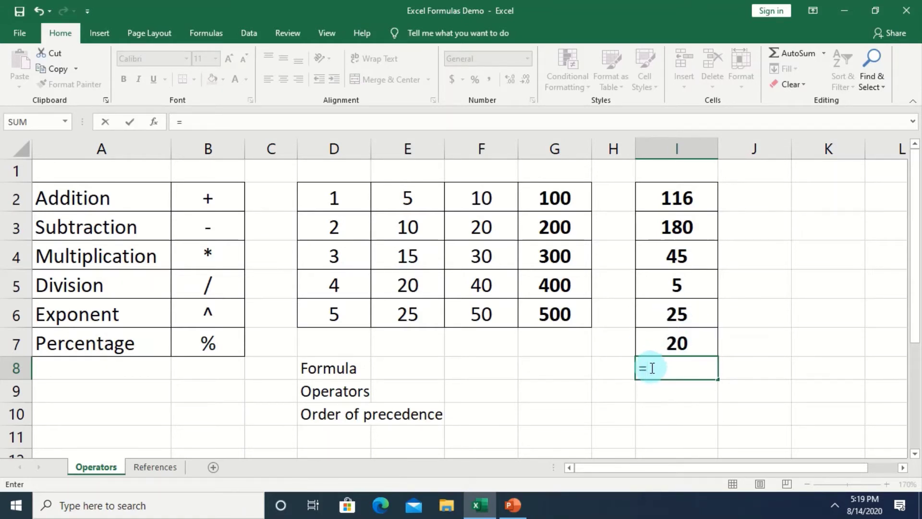
click(424, 198)
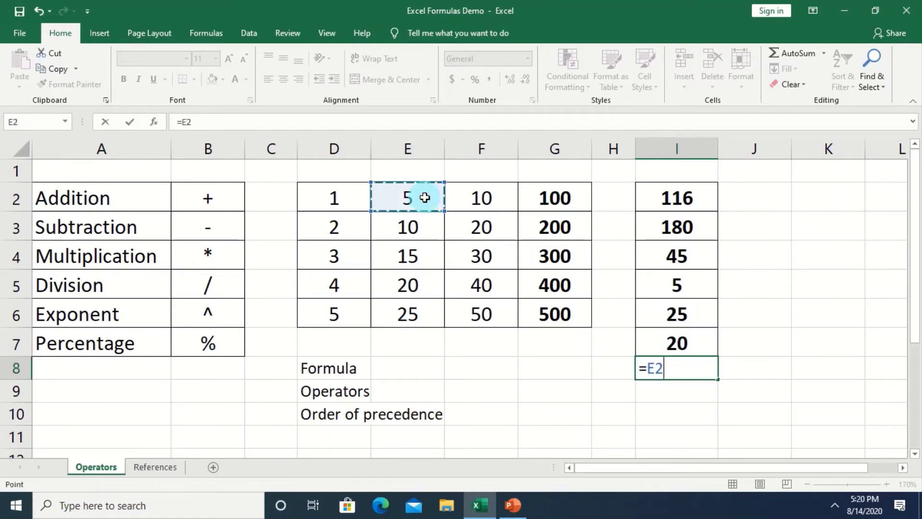
text(+)
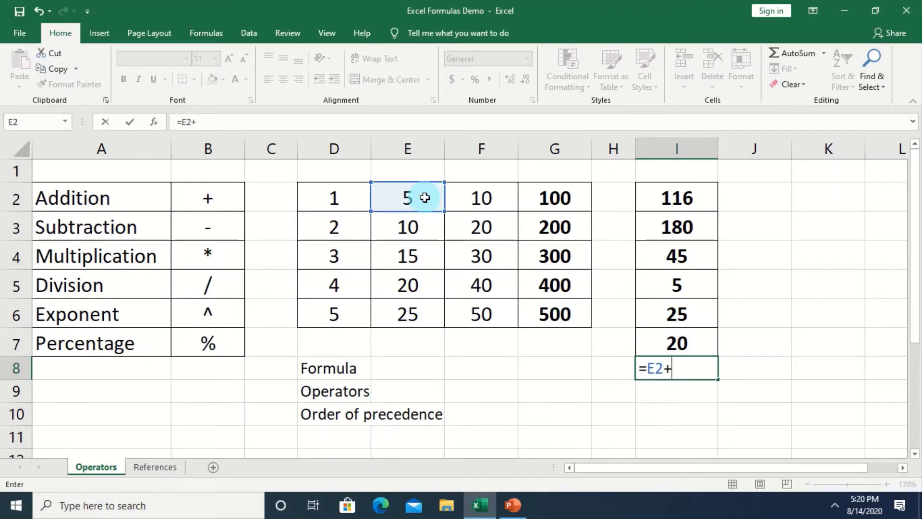
click(430, 229)
text(+)
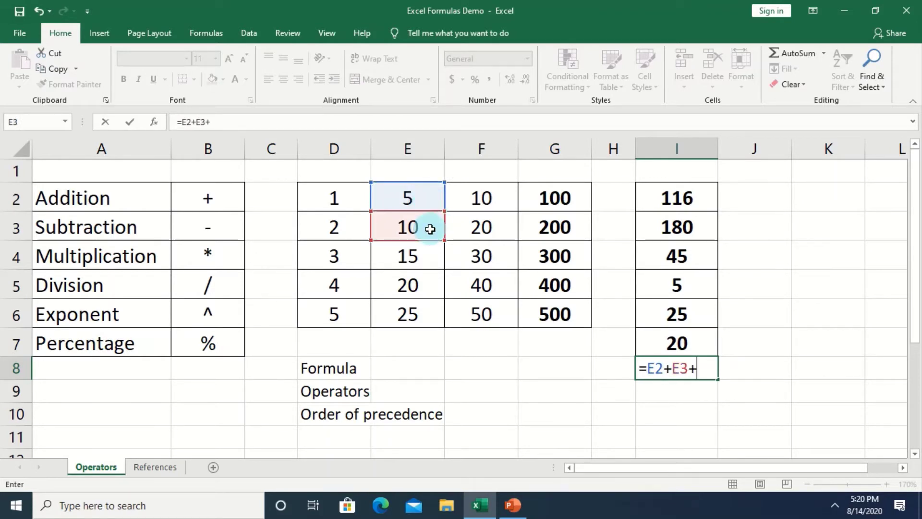
click(403, 250)
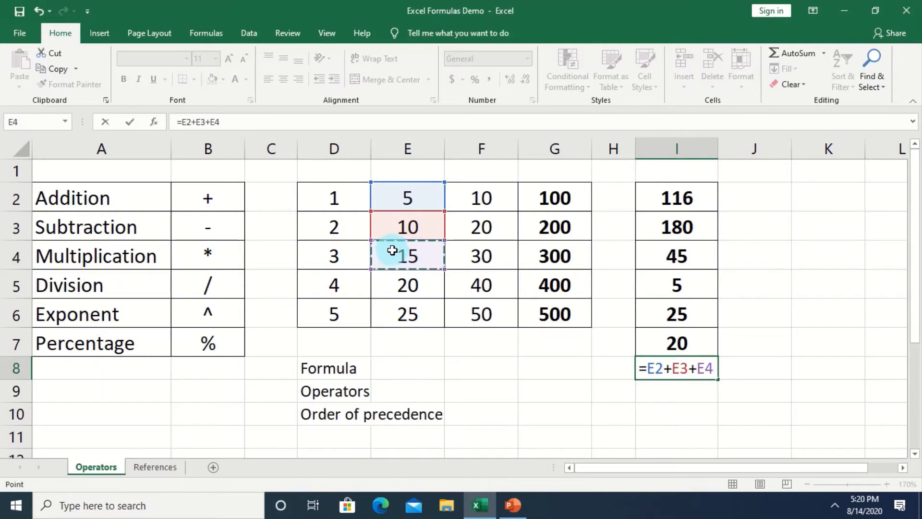
text(+)
click(412, 284)
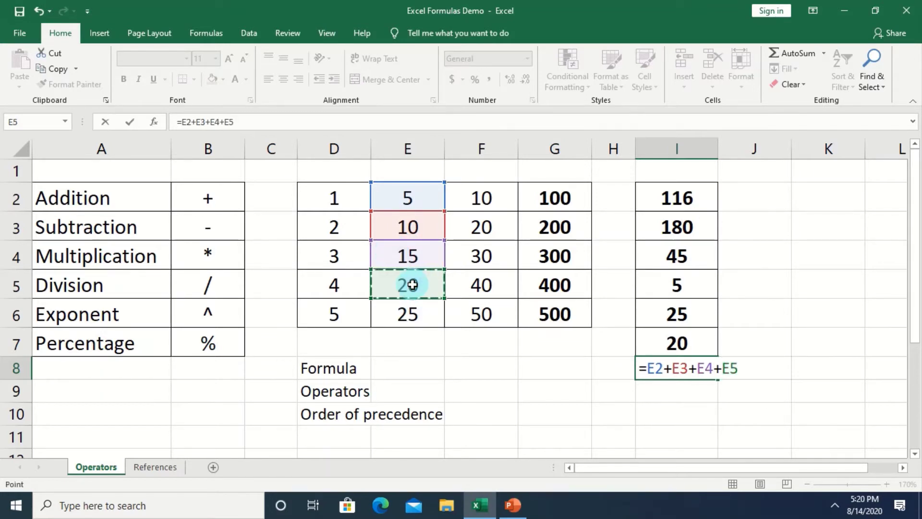
text(+)
click(422, 312)
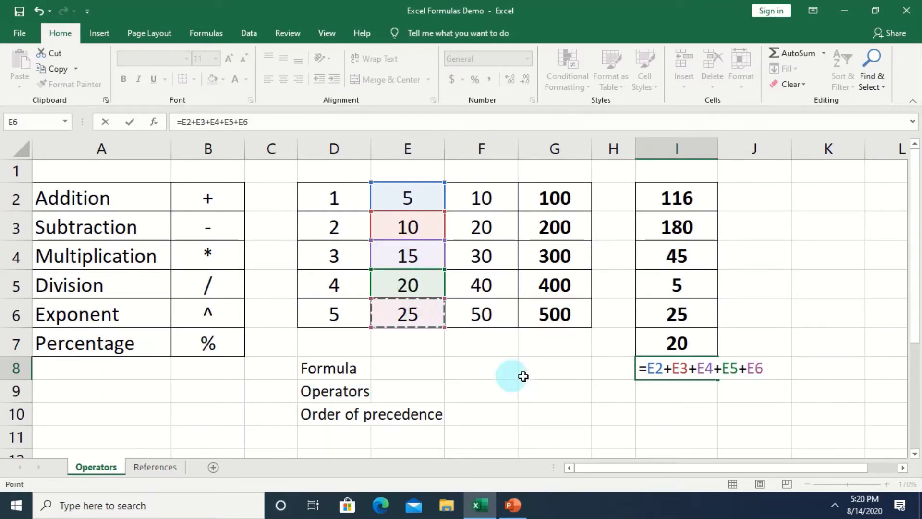
text(/)
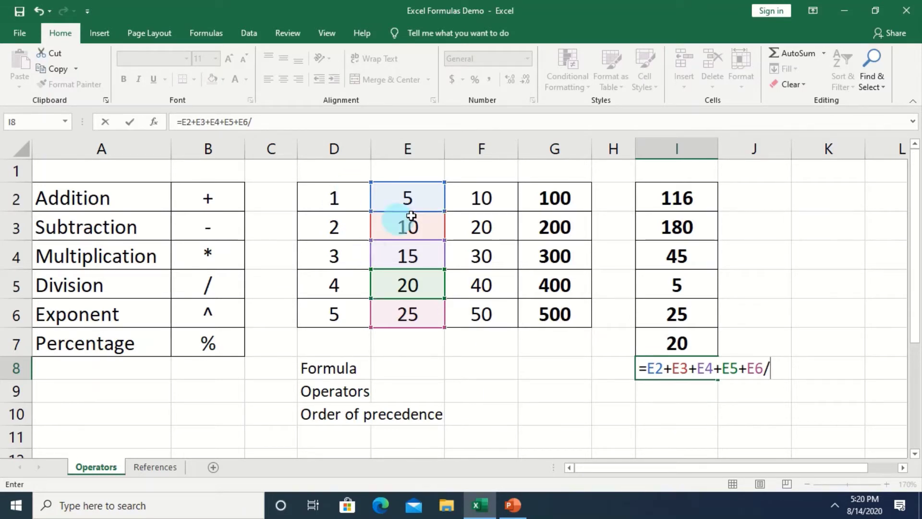
text(5)
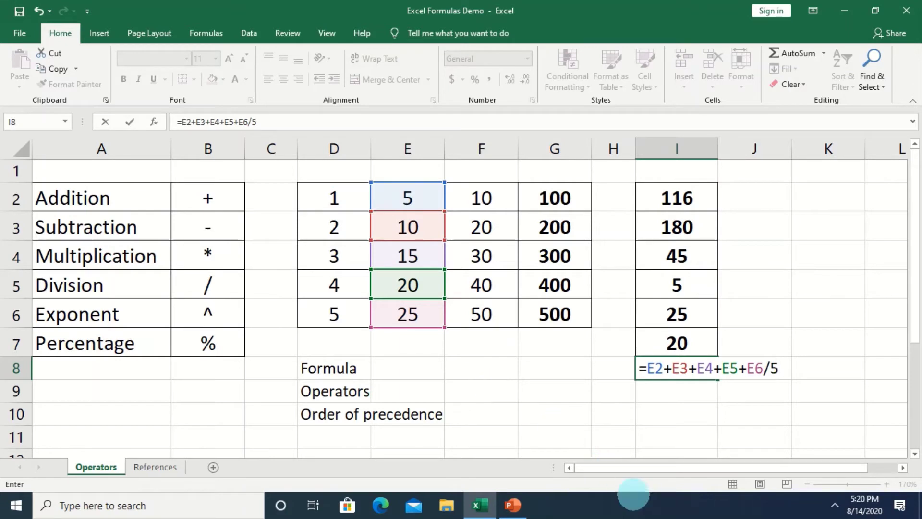
key(Return)
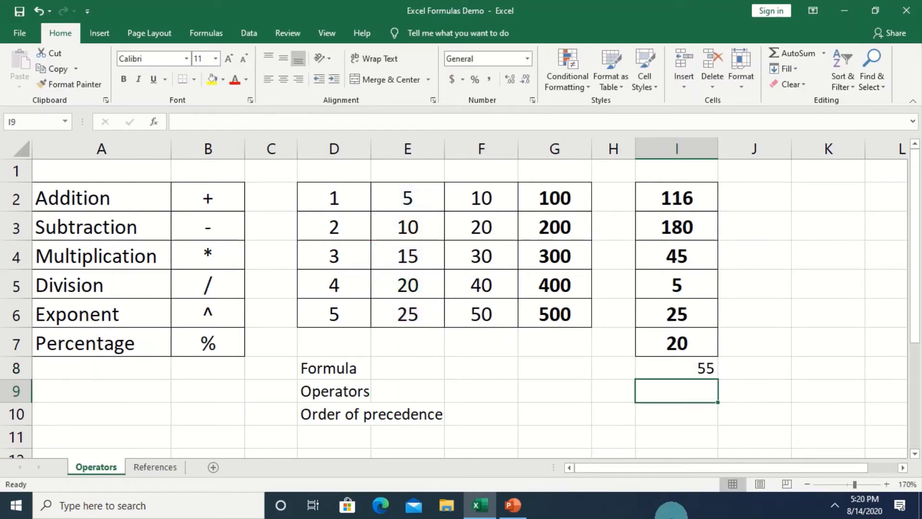
- Center the result in cell I8 and make it bold
click(700, 368)
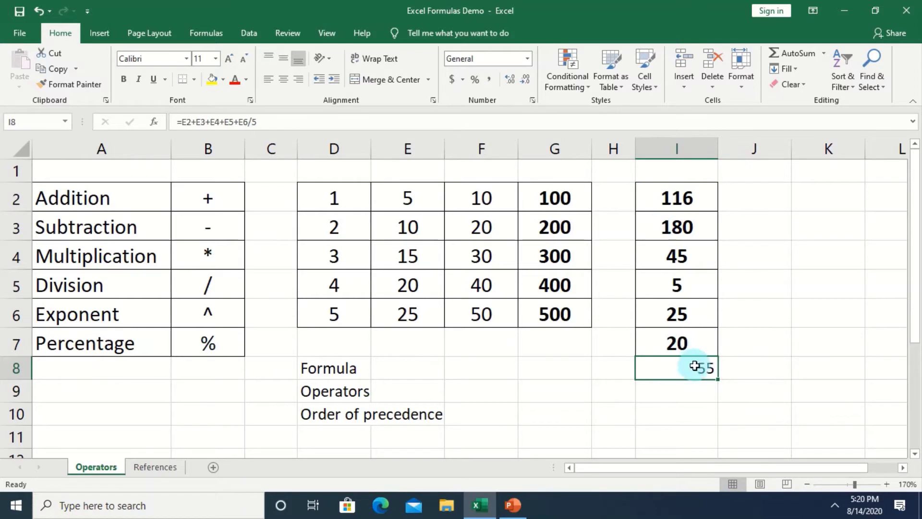
click(287, 79)
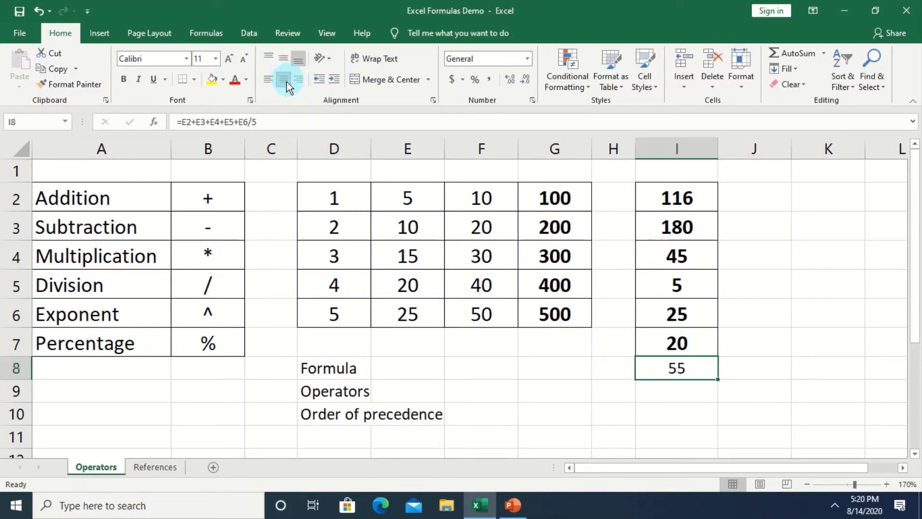
click(123, 79)
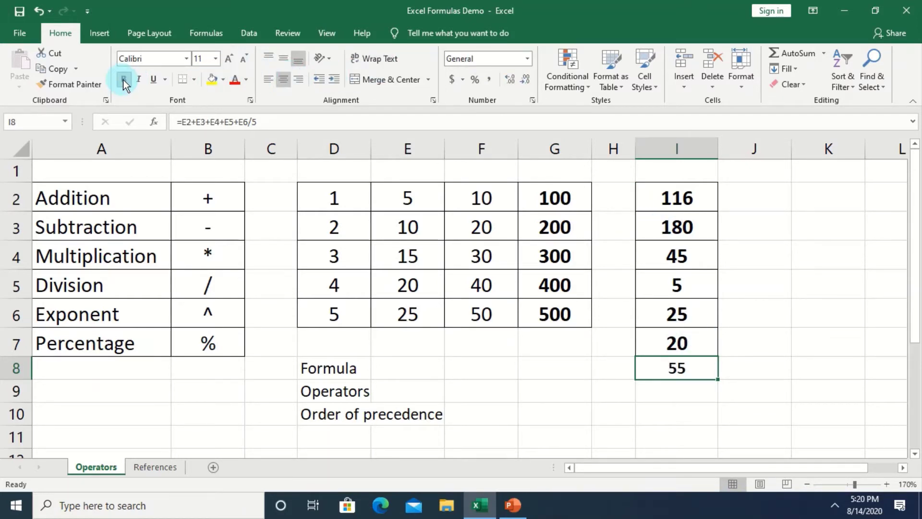
- Examine the formula in cell I8 and the cells it references, leaving the formula as it is
click(682, 365)
double_click(682, 365)
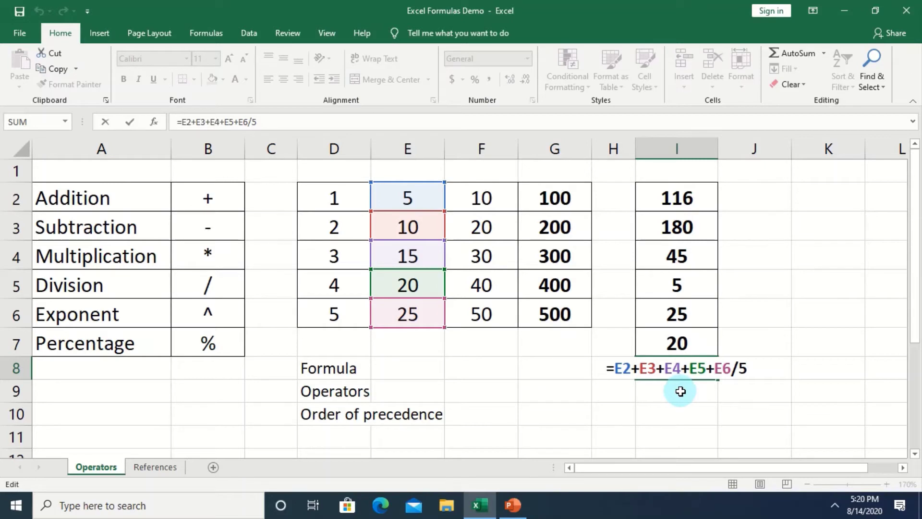
key(Return)
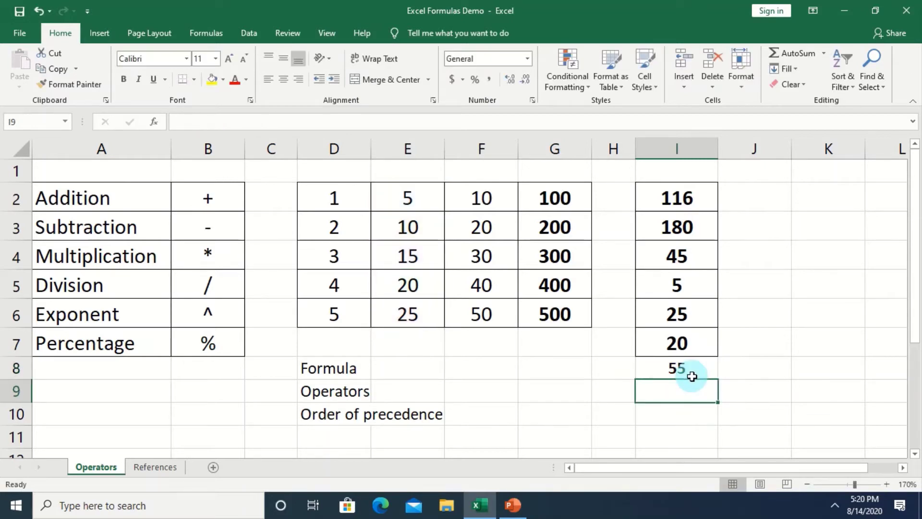
- Try enclosing the additions in the I8 formula in parentheses, =(E2+E3+E4+E5+E6)/5, and undo that edit
double_click(690, 370)
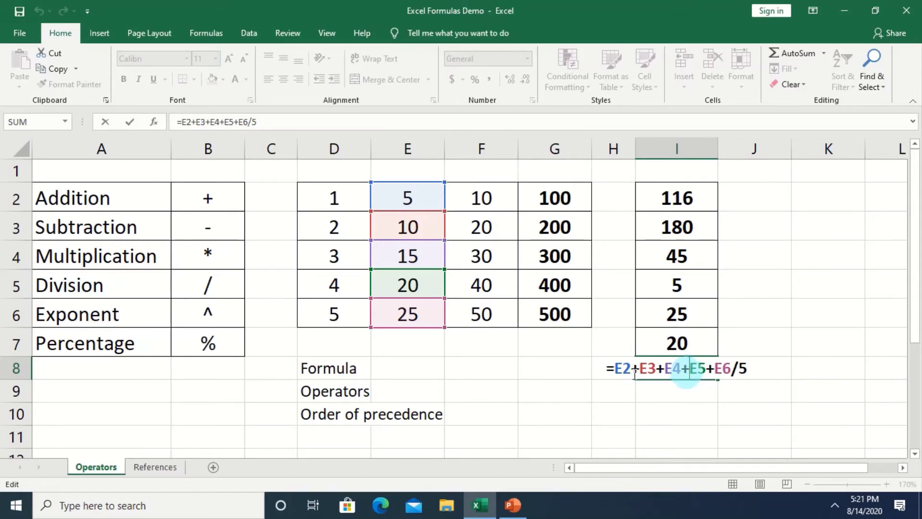
click(618, 369)
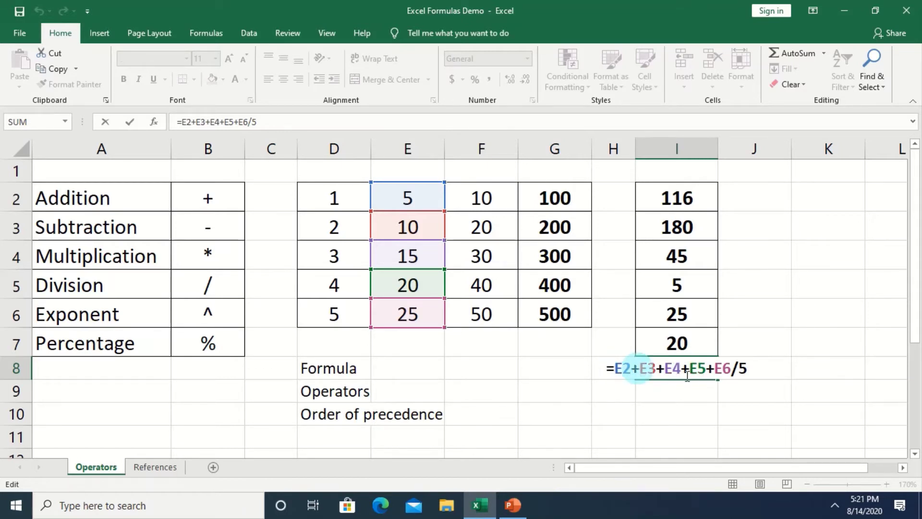
text(()
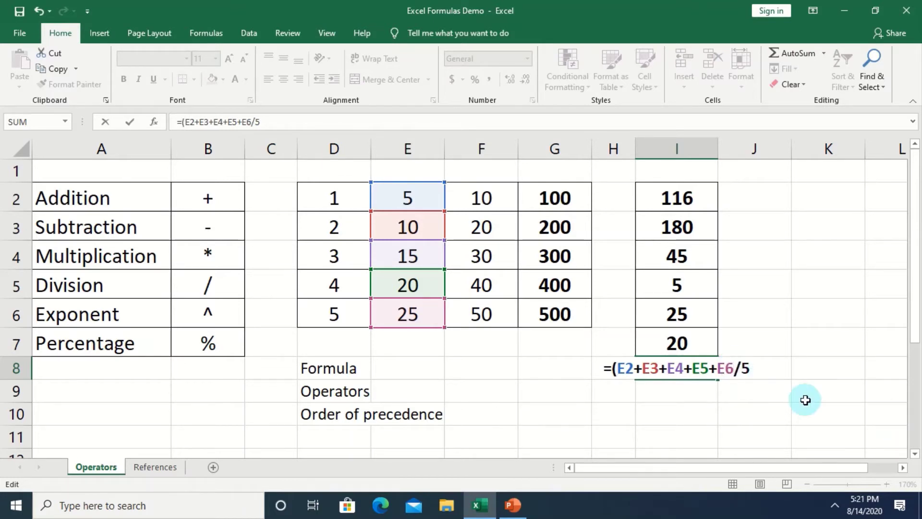
text())
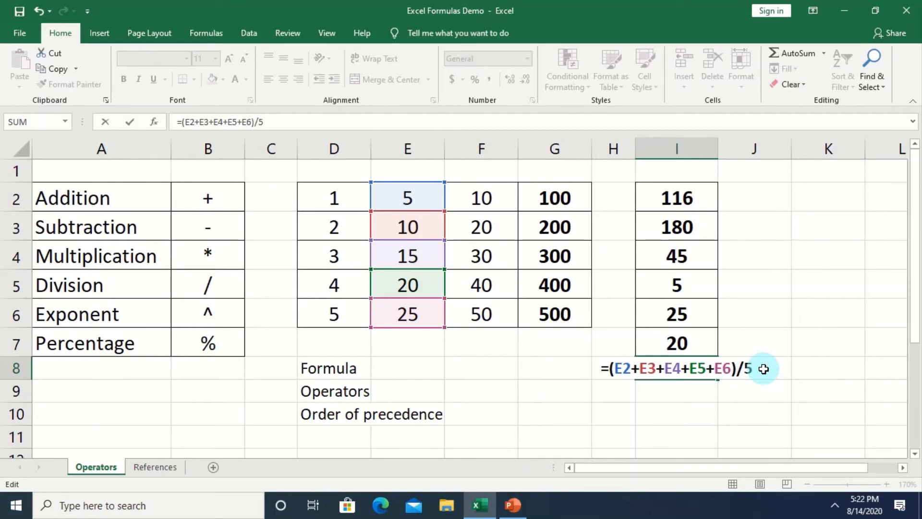
key(Return)
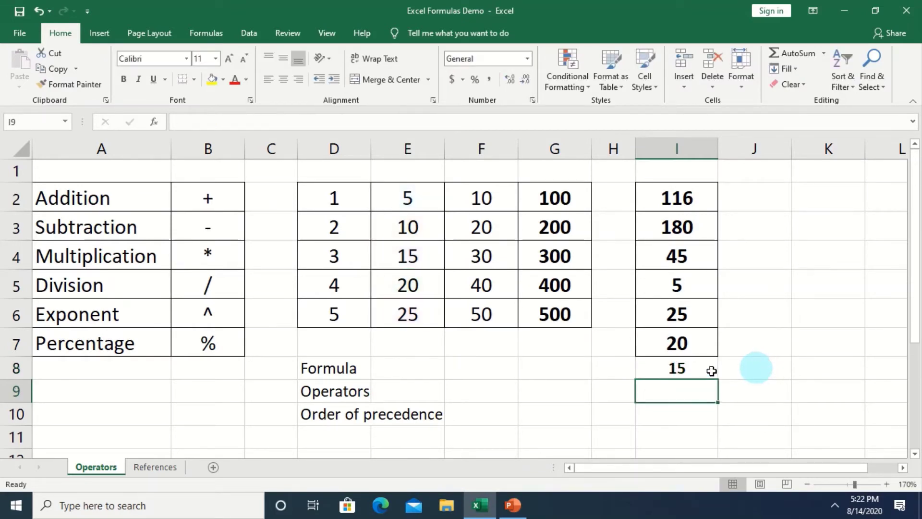
key(ctrl+z)
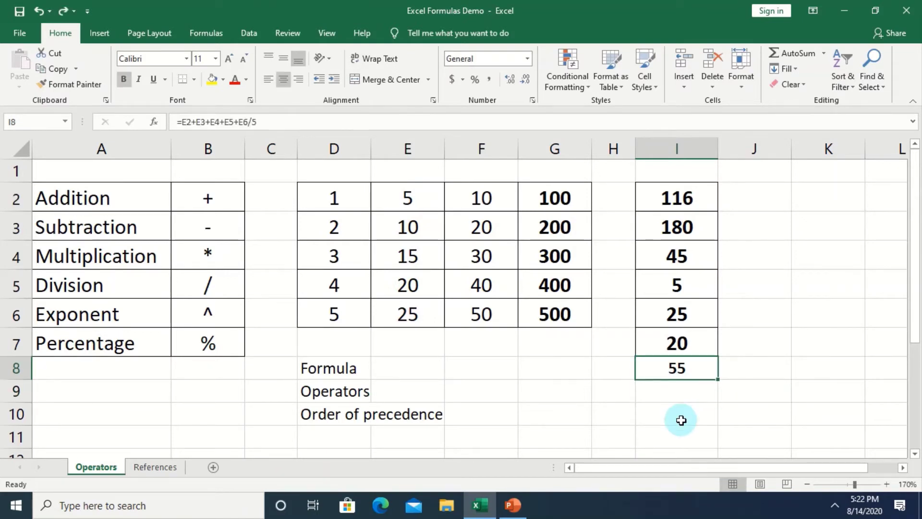
- Review the formula in cell I8 and its trailing division by 5, keeping the formula as it is
double_click(701, 367)
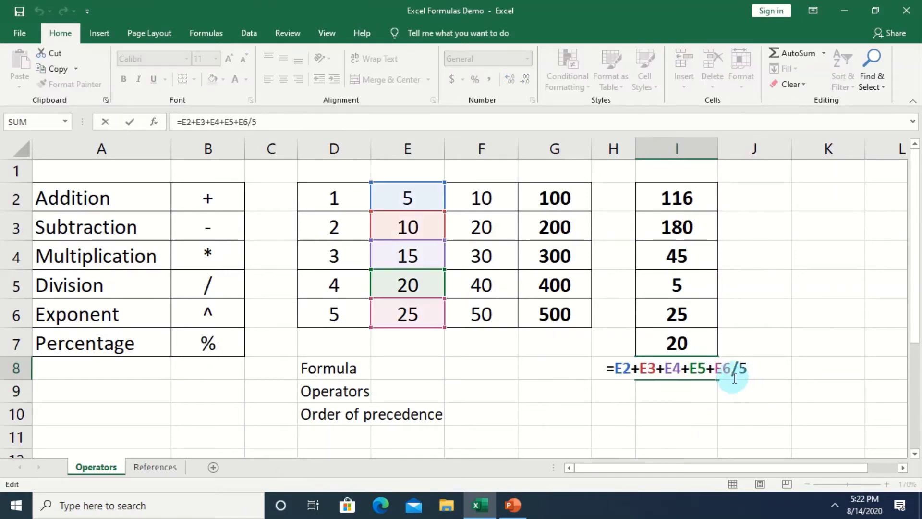
key(Return)
double_click(678, 365)
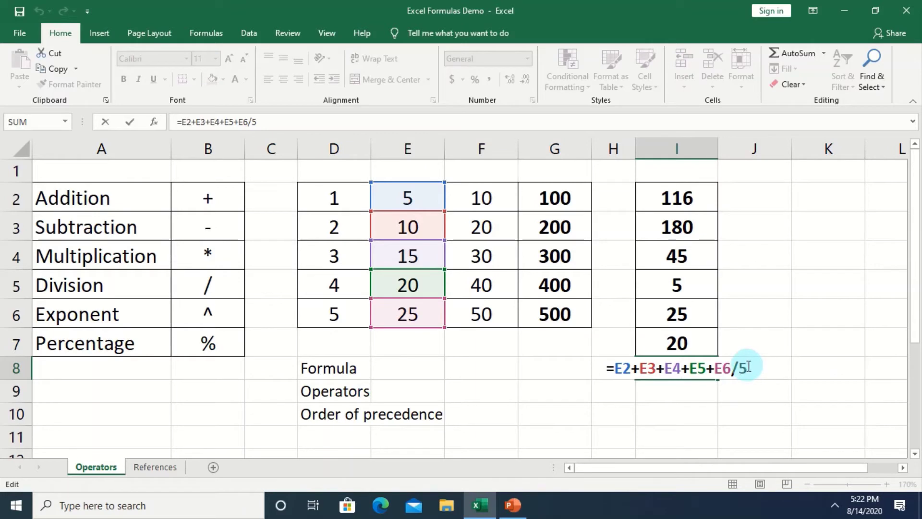
click(723, 368)
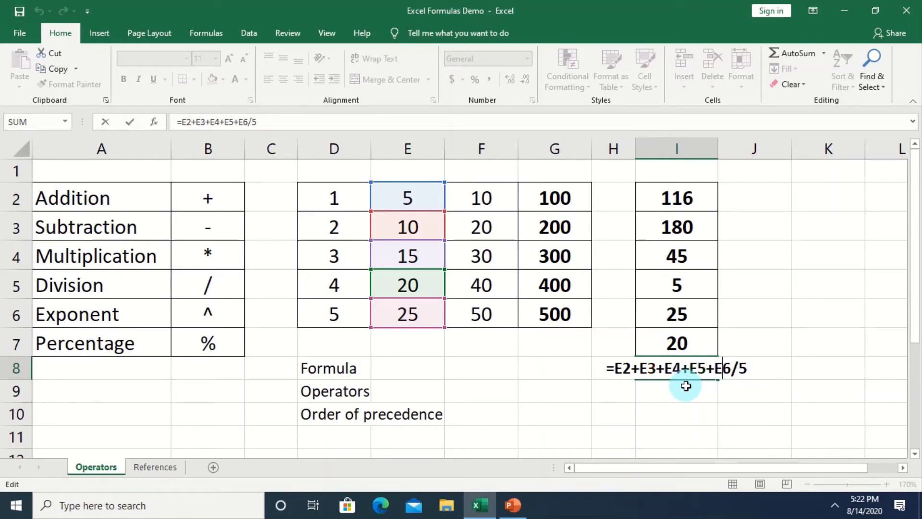
key(Return)
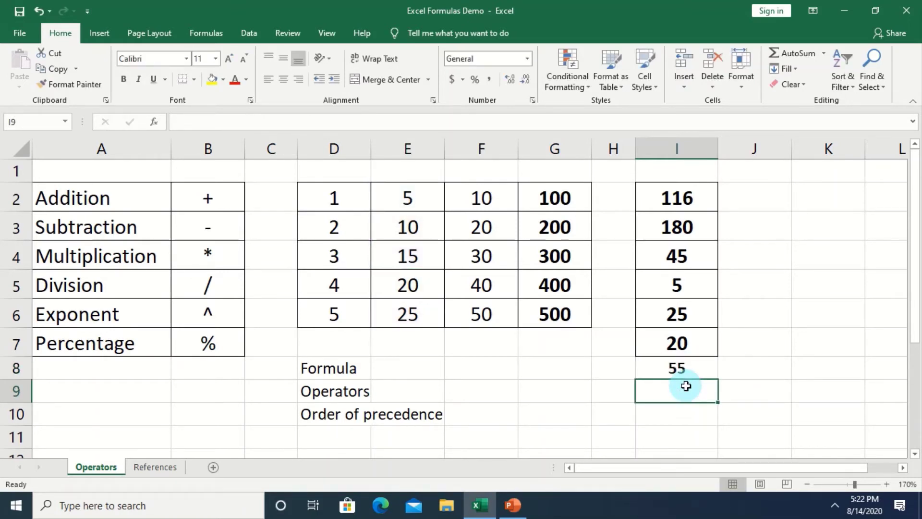
- Enclose the additions in the I8 formula in parentheses, =(E2+E3+E4+E5+E6)/5, and check it against the values in E2 to E6
double_click(688, 368)
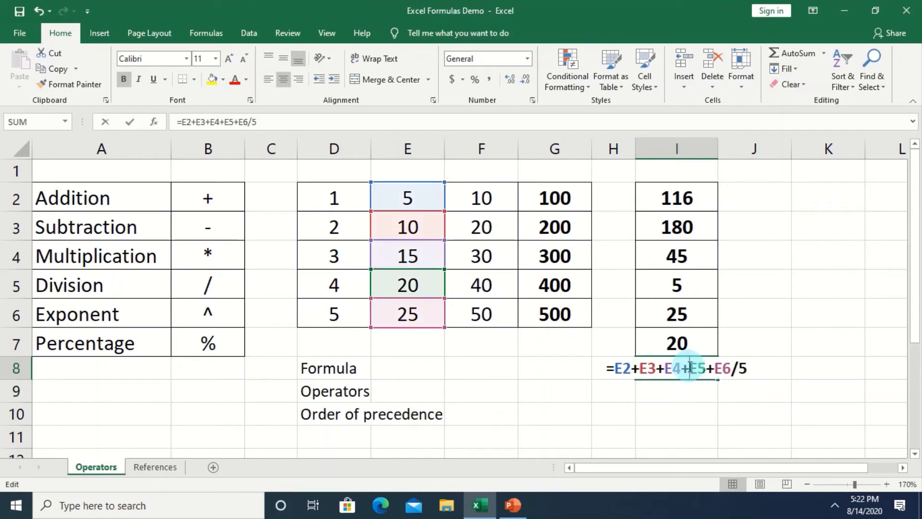
click(612, 376)
text(()
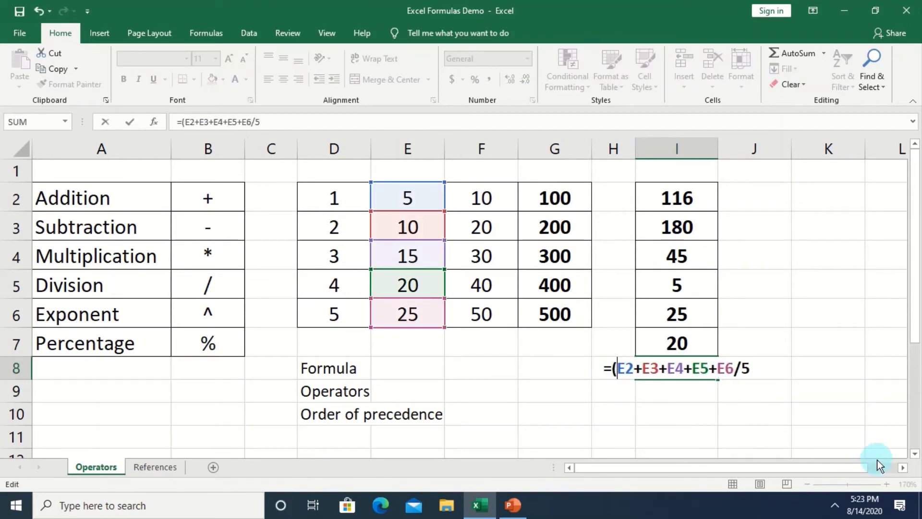
click(735, 368)
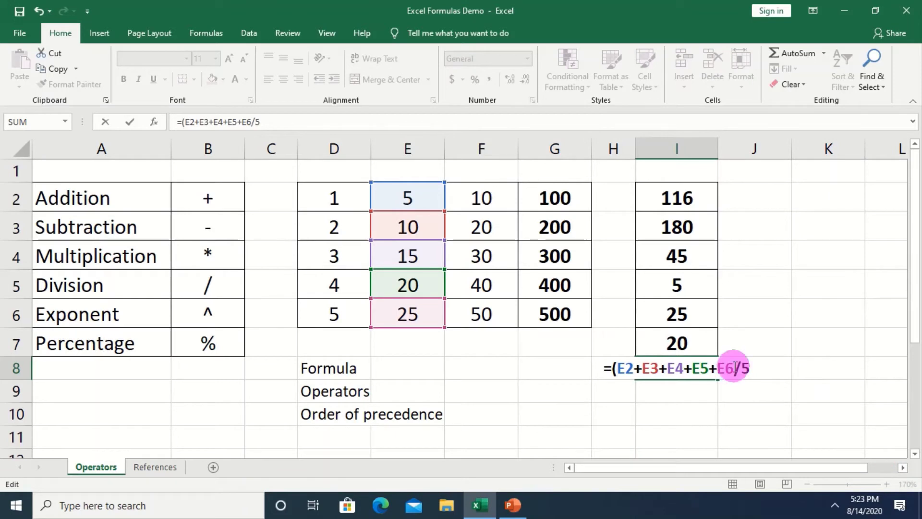
text())
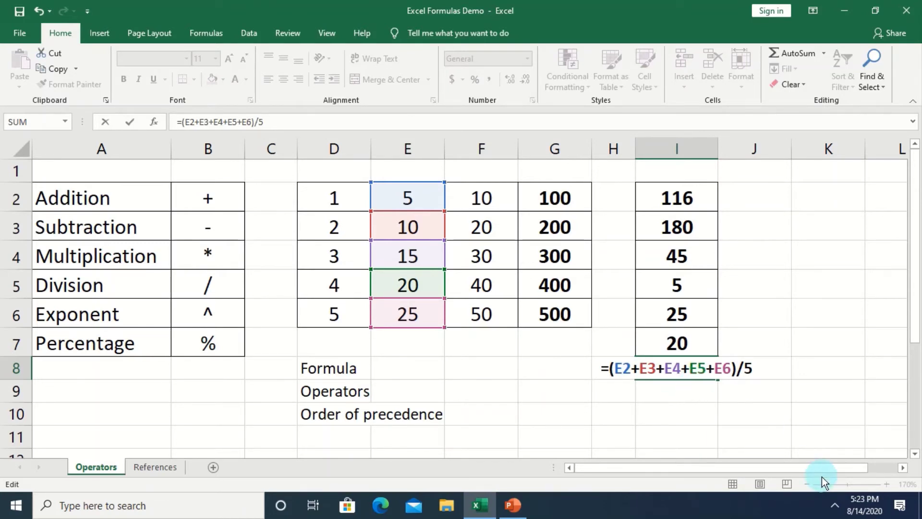
key(Return)
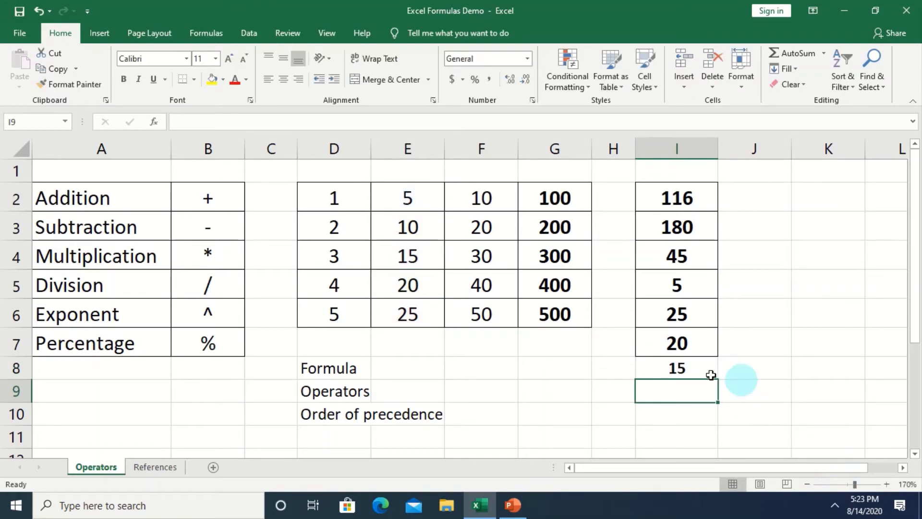
click(682, 366)
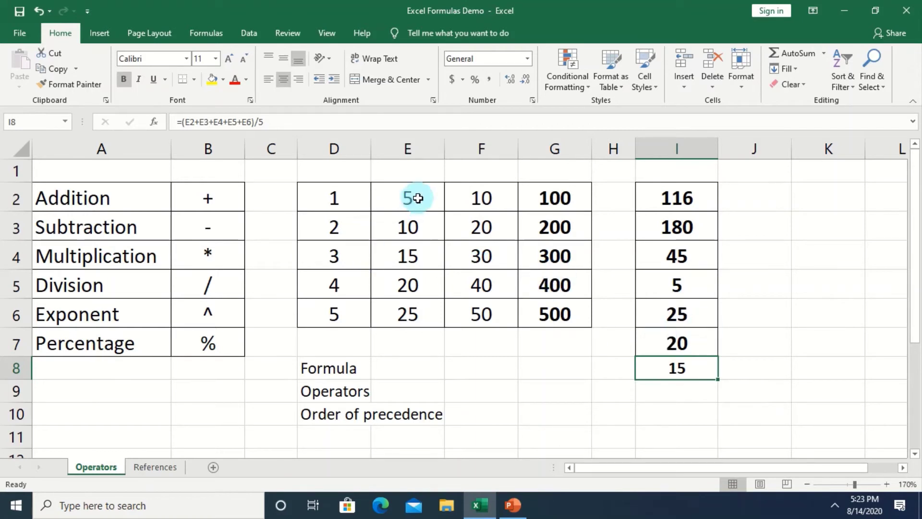
drag(408, 197, 409, 312)
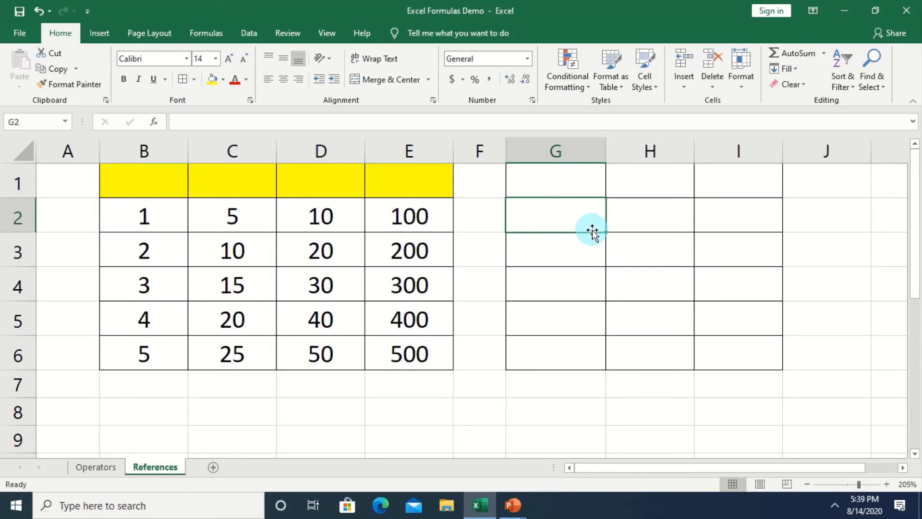
- Enter a formula with constant values, =1+5, in cell G2 of the References sheet
text(=)
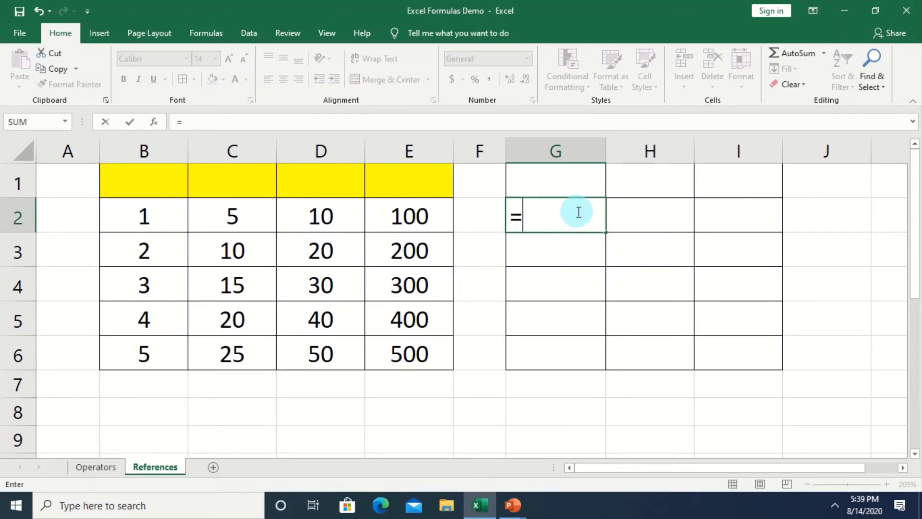
text(1+)
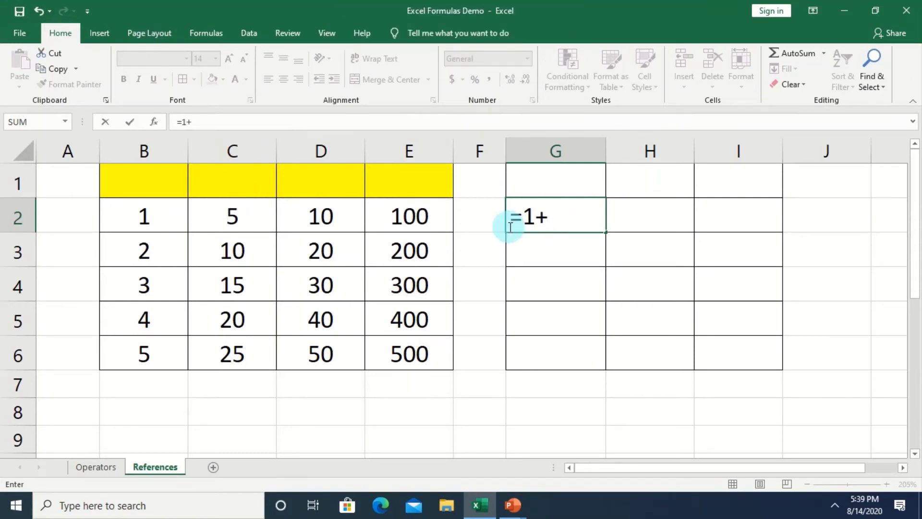
text(5)
key(Return)
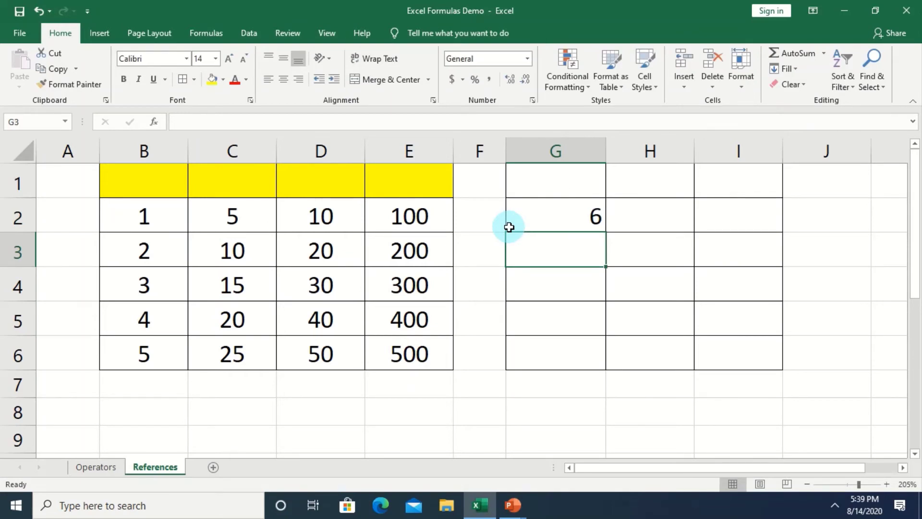
- Enter a formula in cell H2 that adds the first-row values by cell reference, =B2+C2
click(640, 214)
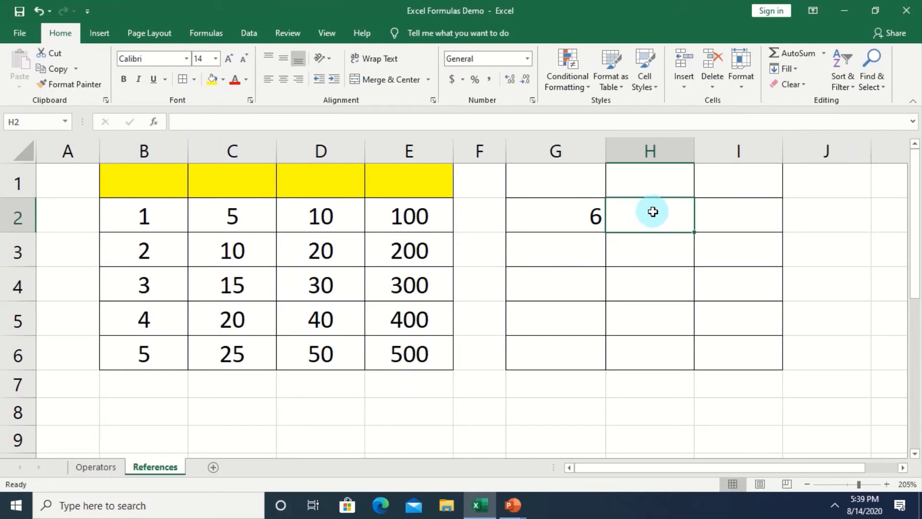
text(=)
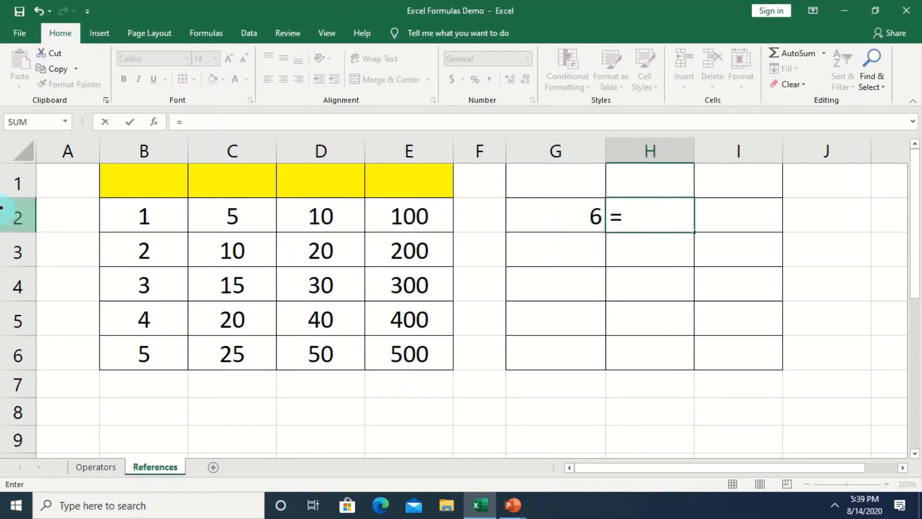
click(145, 213)
text(+)
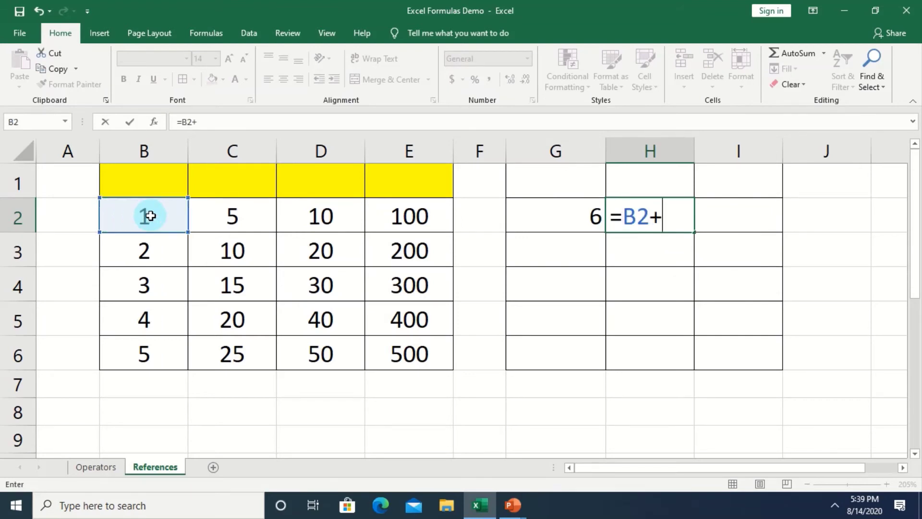
click(245, 213)
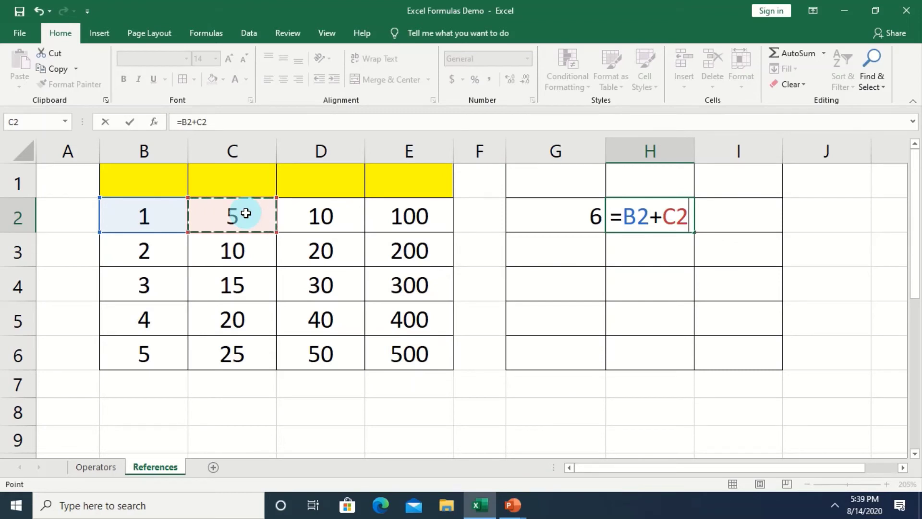
key(Return)
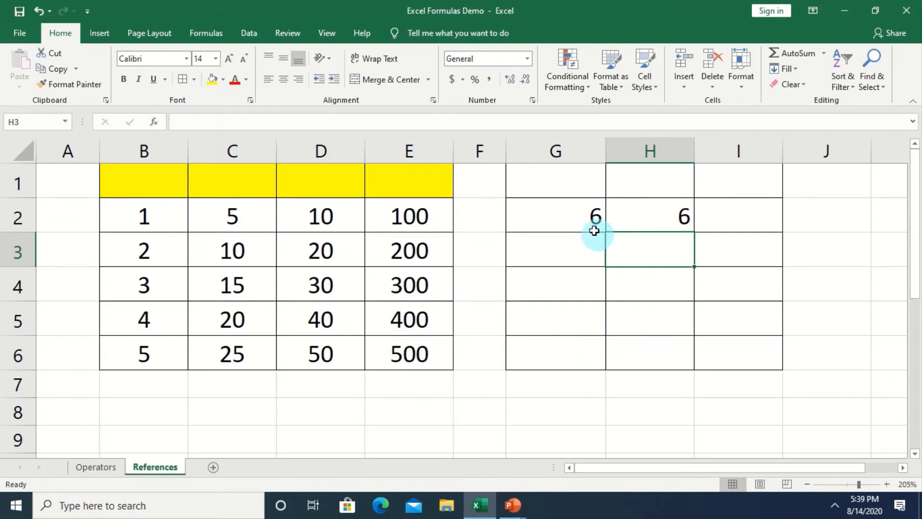
- Check the constant formula in cell G2 and fill it down through G6
click(558, 213)
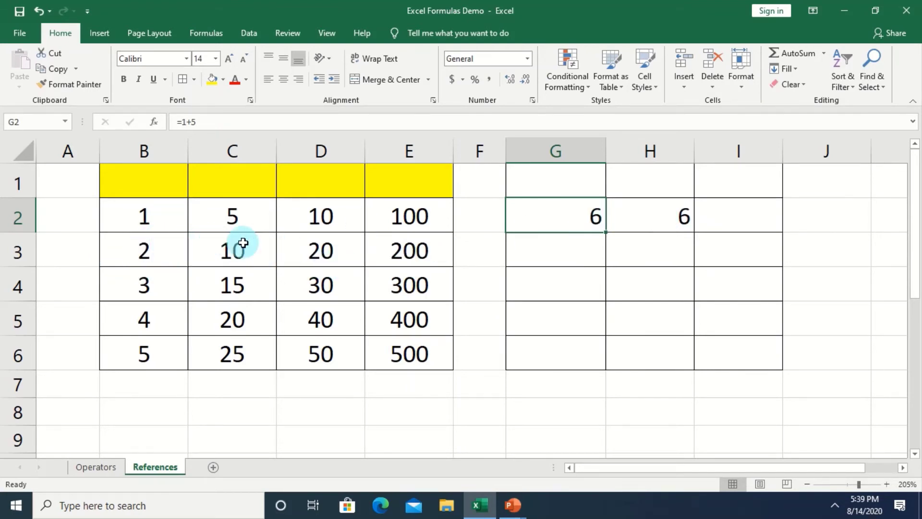
double_click(570, 218)
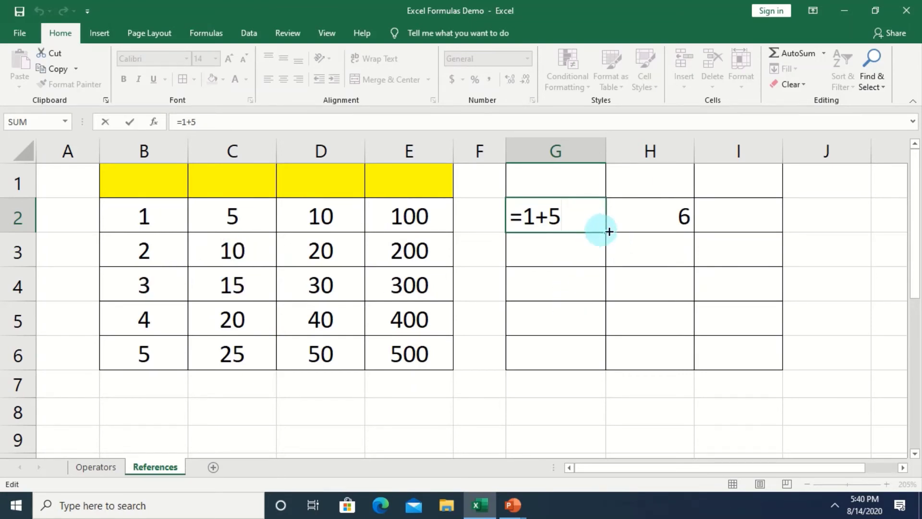
key(Return)
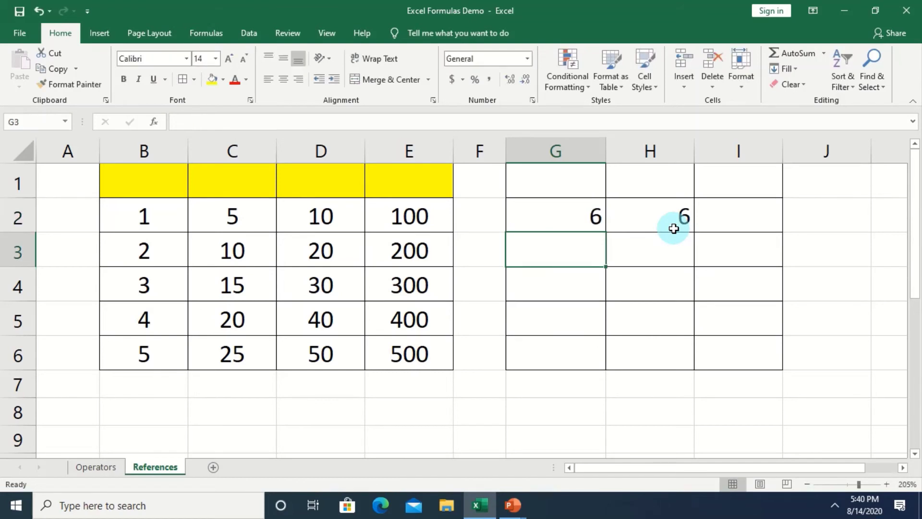
click(571, 214)
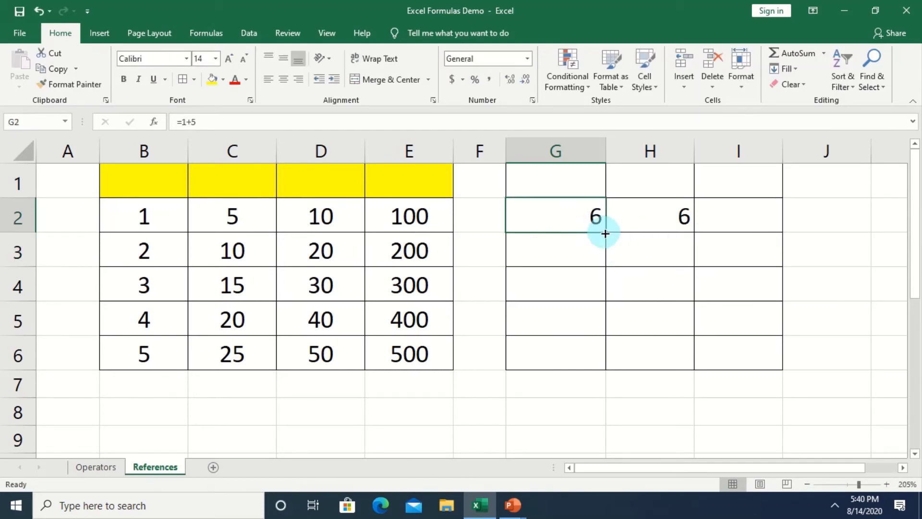
drag(606, 233, 588, 356)
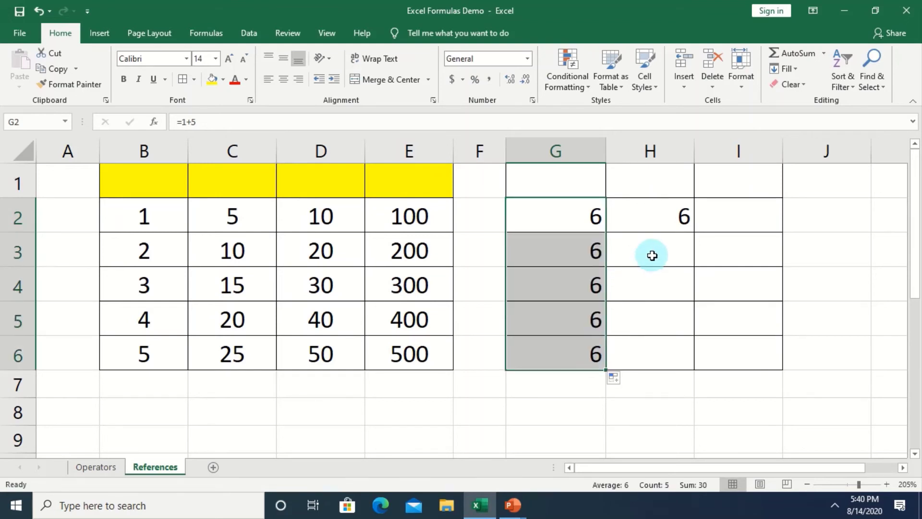
- Examine the formula in each cell from G2 to G6 to see how the constant formula was copied
click(579, 214)
double_click(579, 214)
click(570, 245)
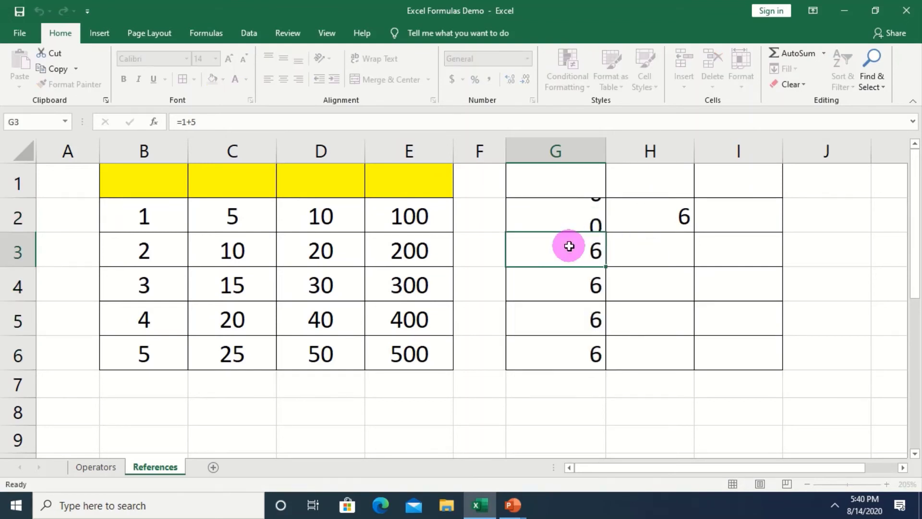
double_click(574, 244)
double_click(578, 288)
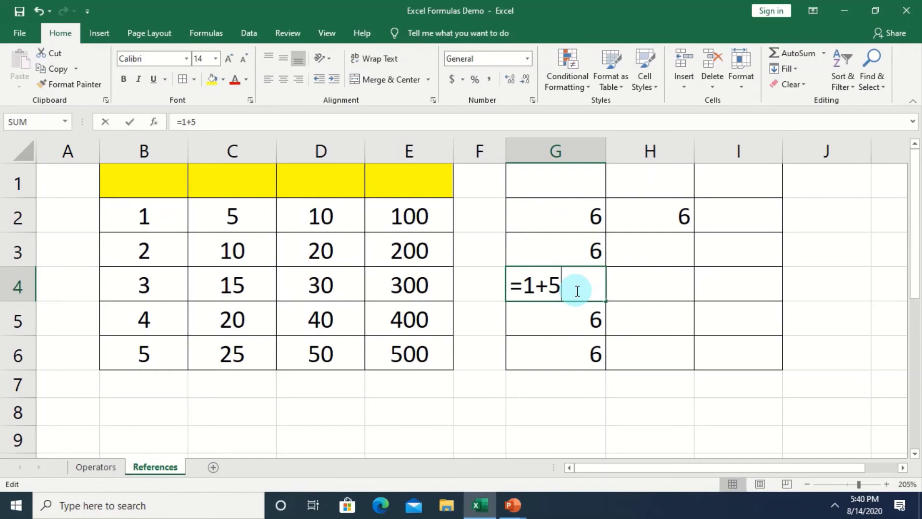
click(572, 319)
double_click(571, 321)
click(562, 352)
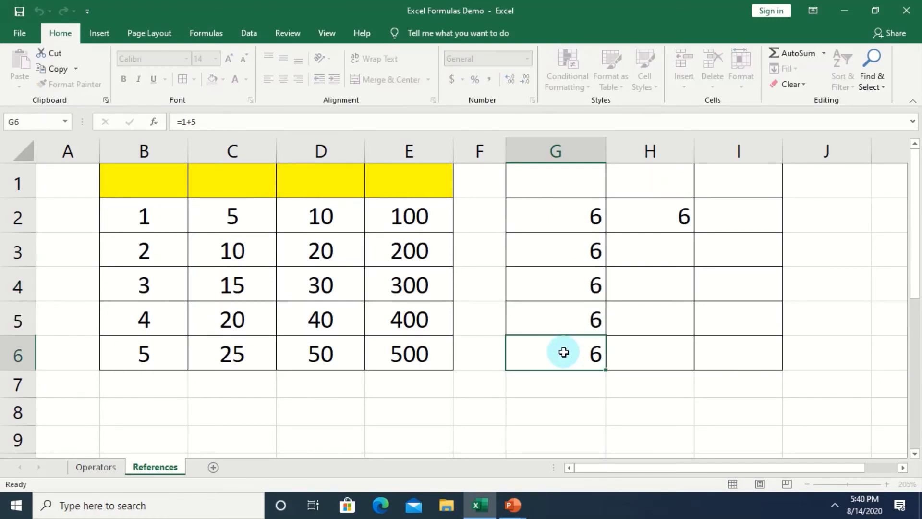
double_click(564, 352)
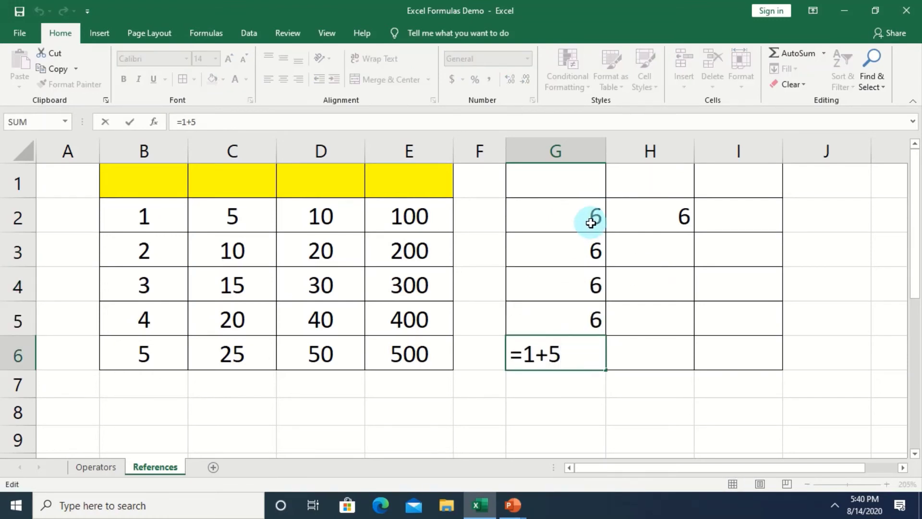
- Check the cell references in the H2 formula and fill it down through H6
click(643, 209)
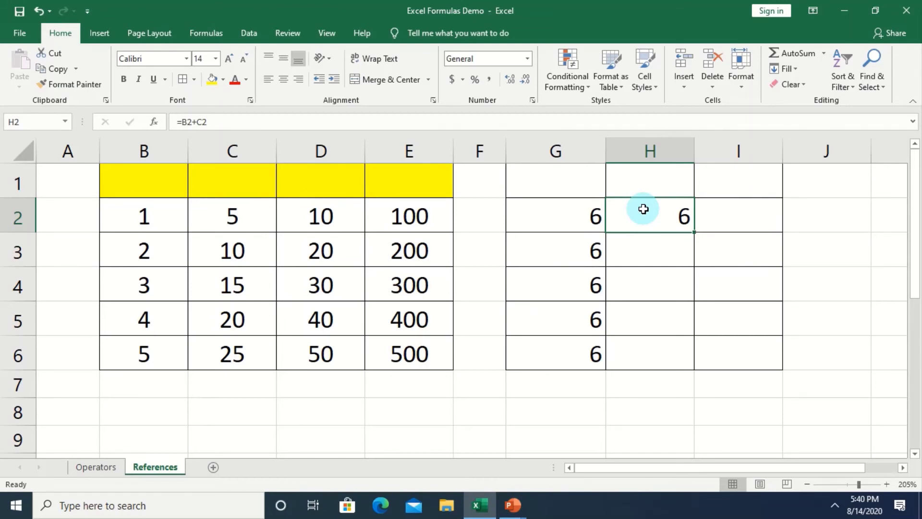
double_click(643, 209)
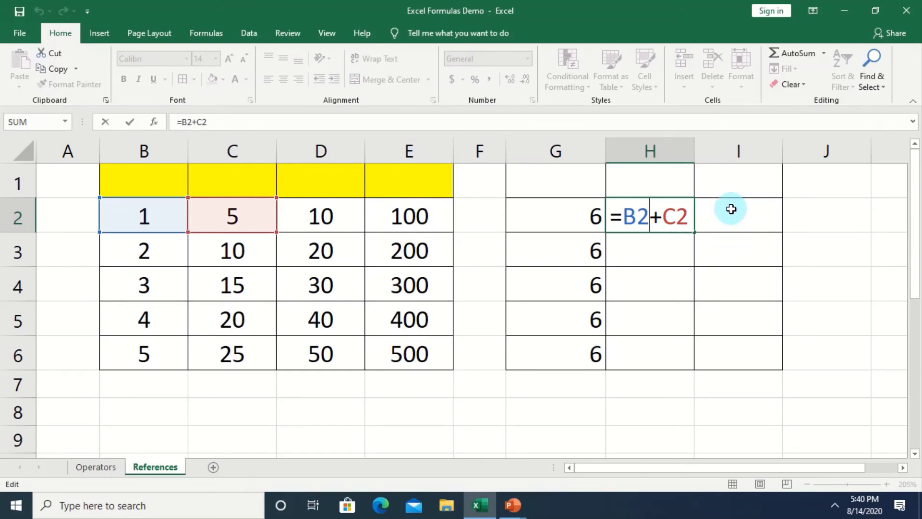
key(Return)
click(679, 213)
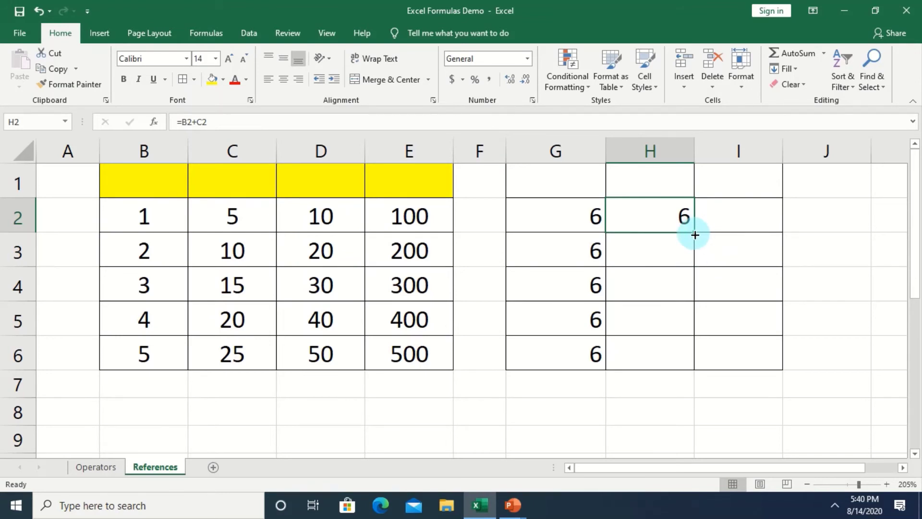
drag(695, 235, 687, 369)
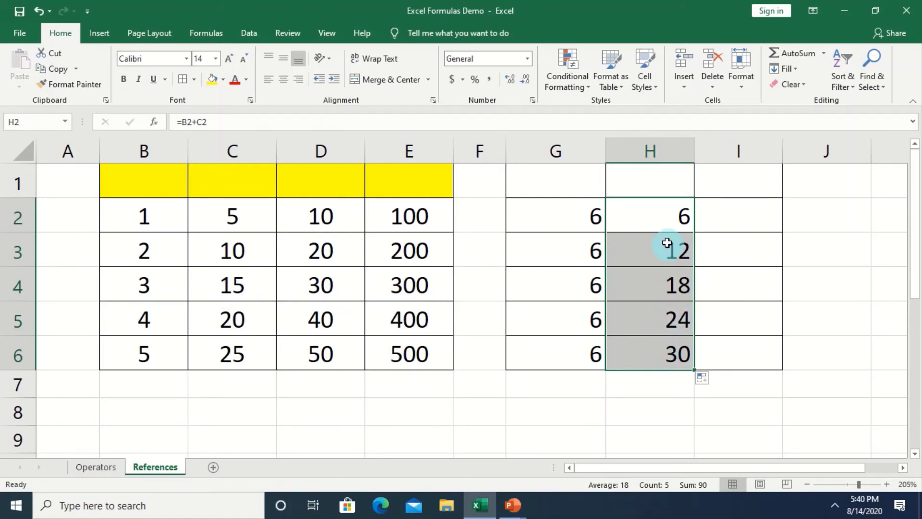
- Compare the cell-reference formula in H2 with the constant formula in G2, leaving both as they are
click(657, 212)
double_click(654, 212)
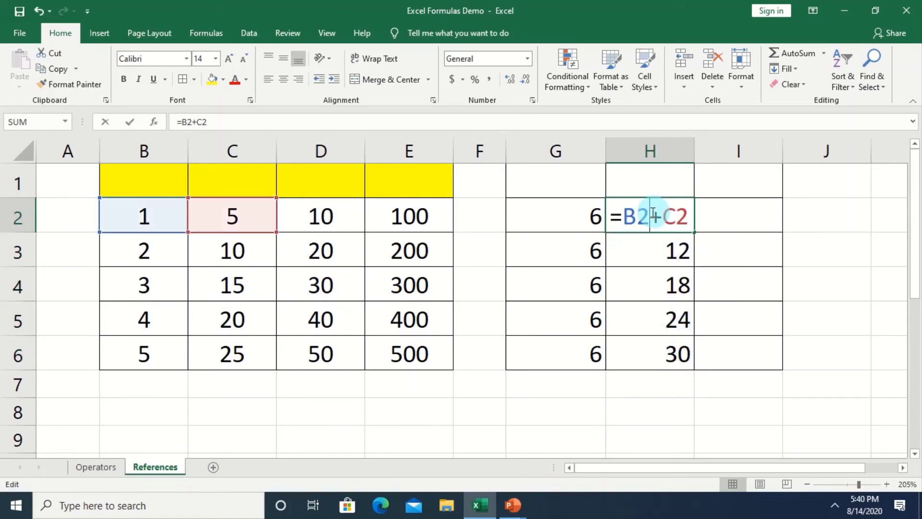
double_click(559, 216)
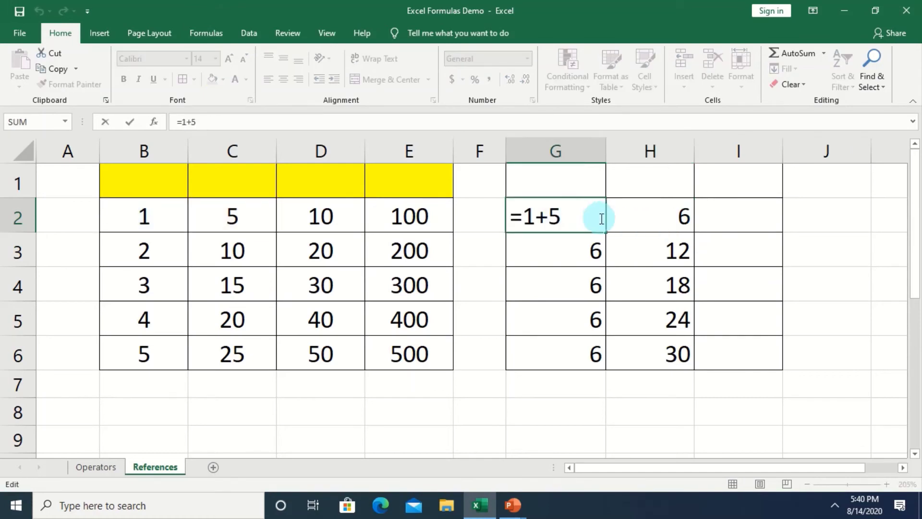
click(736, 211)
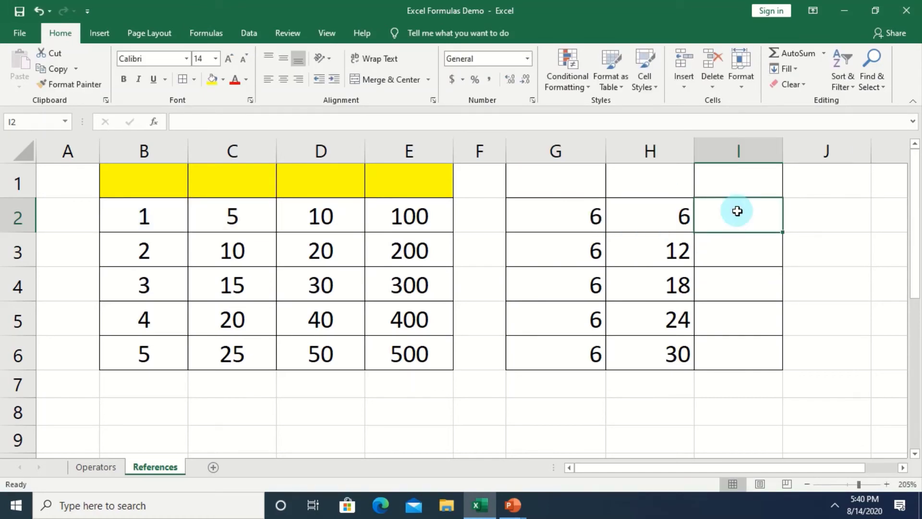
- Review the constant formula in G2 and the cell-reference formula in H2 again without changing either
double_click(572, 216)
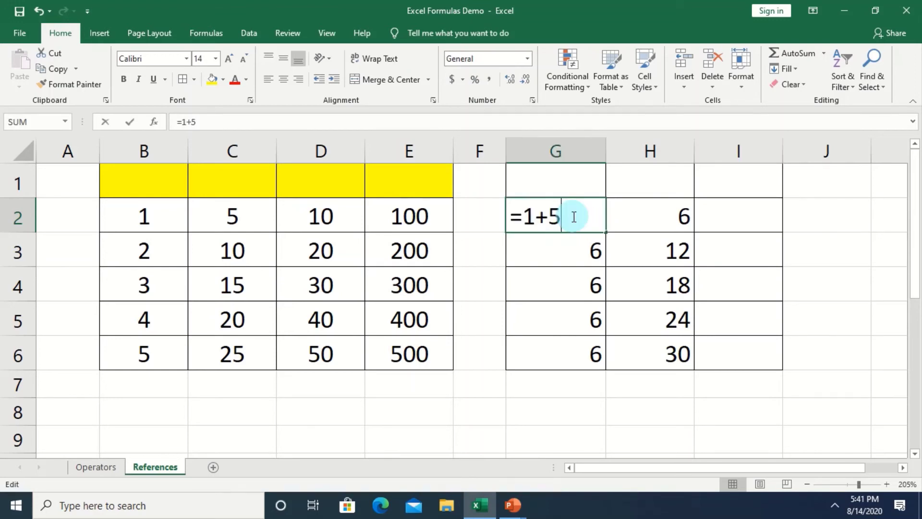
double_click(641, 218)
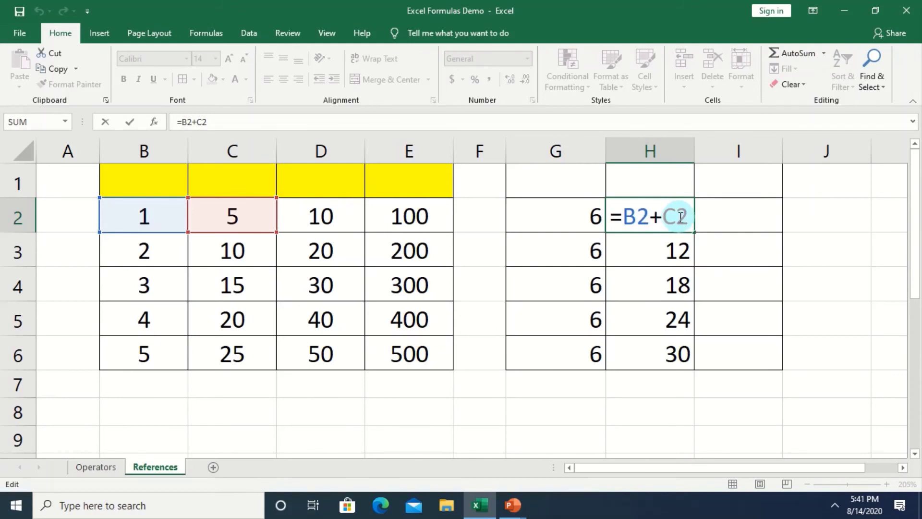
key(Return)
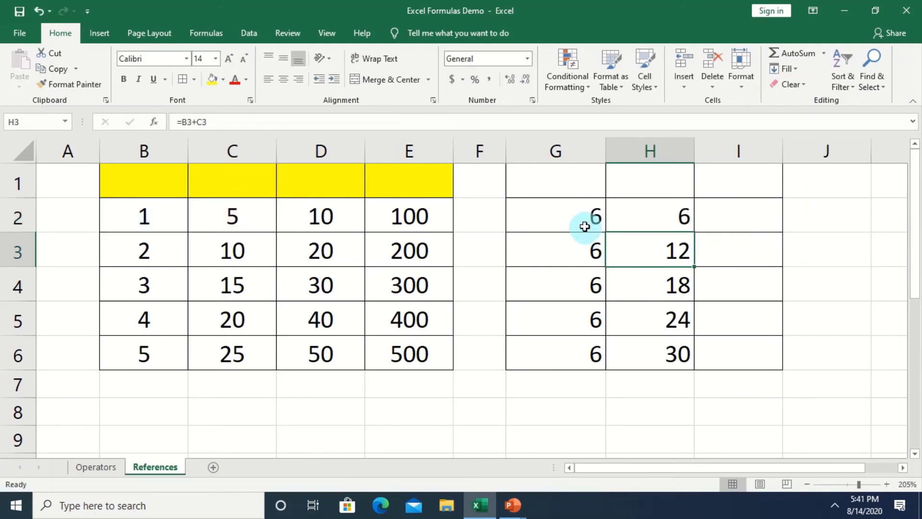
click(592, 218)
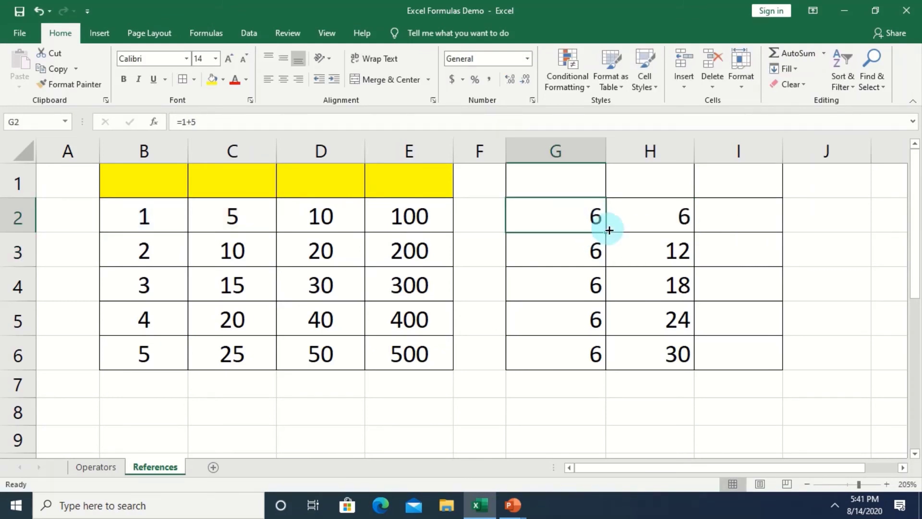
drag(578, 220, 565, 219)
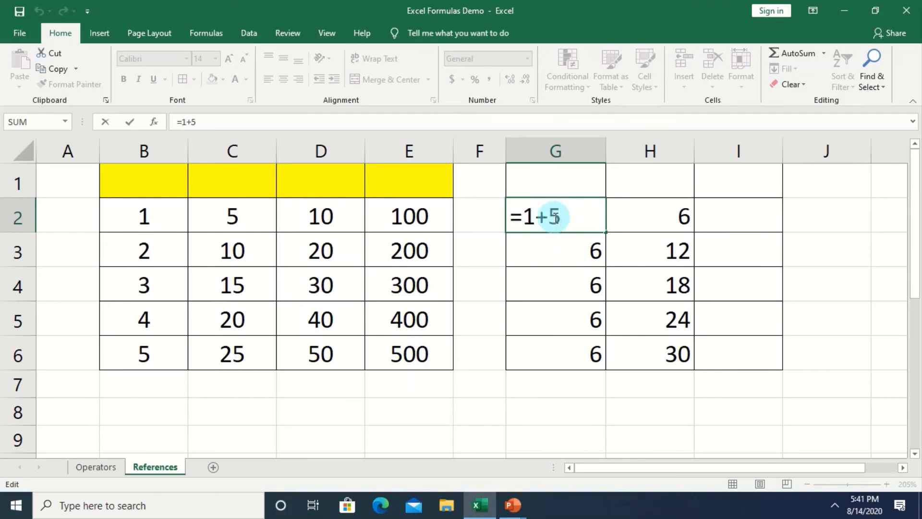
double_click(651, 224)
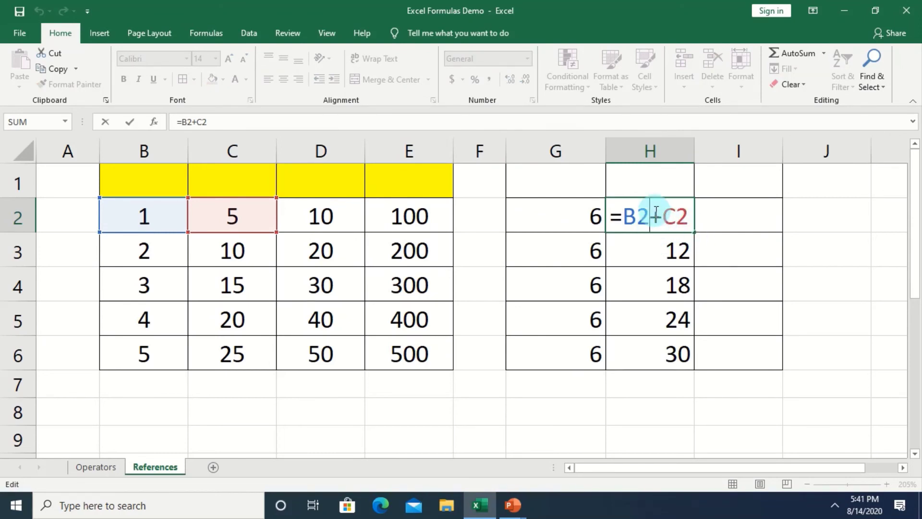
key(Return)
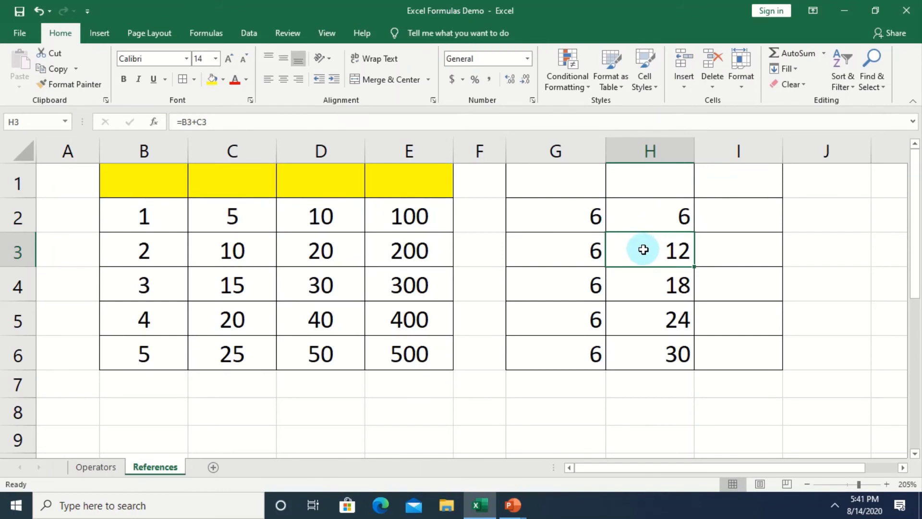
- Examine the cell references in each copied formula from H3 to H6, and recheck the original in H2
double_click(653, 248)
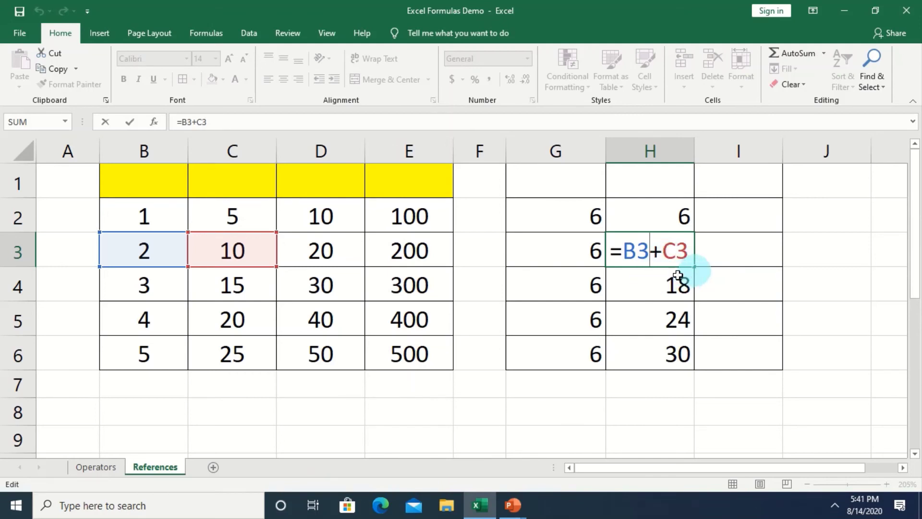
double_click(652, 281)
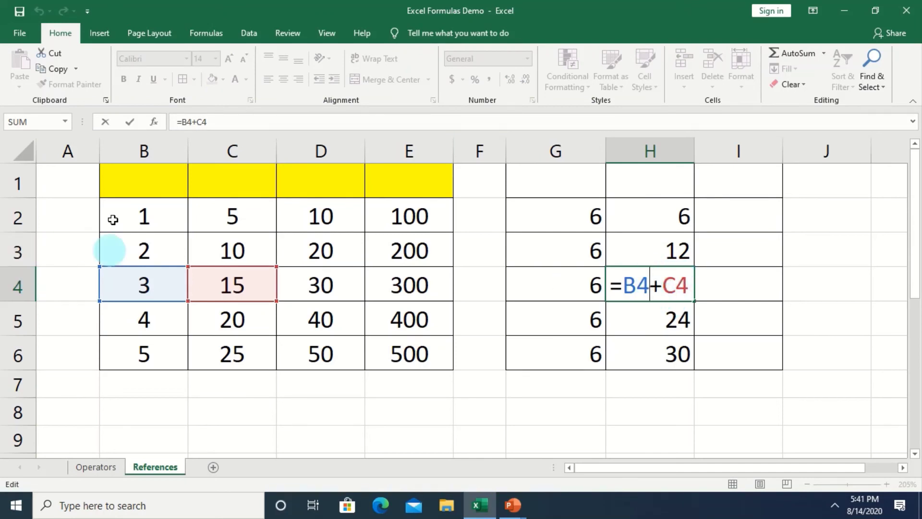
click(643, 319)
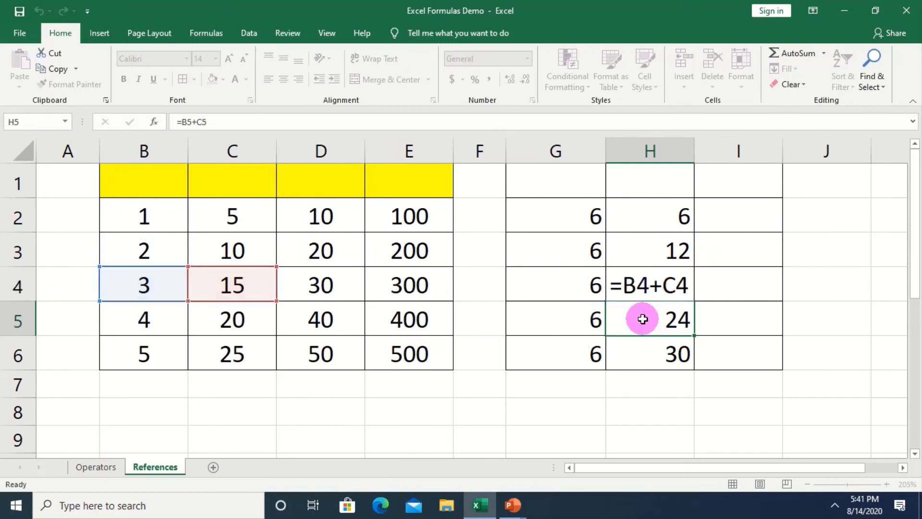
double_click(643, 319)
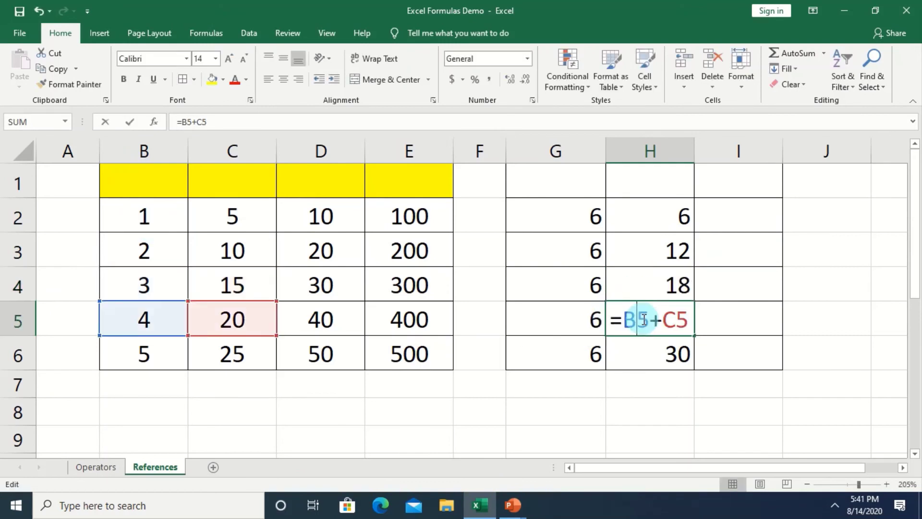
double_click(651, 351)
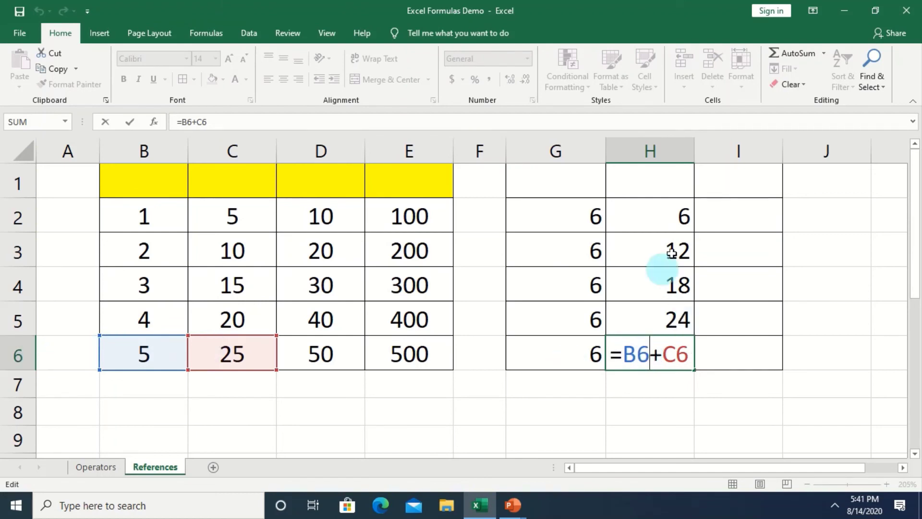
double_click(678, 213)
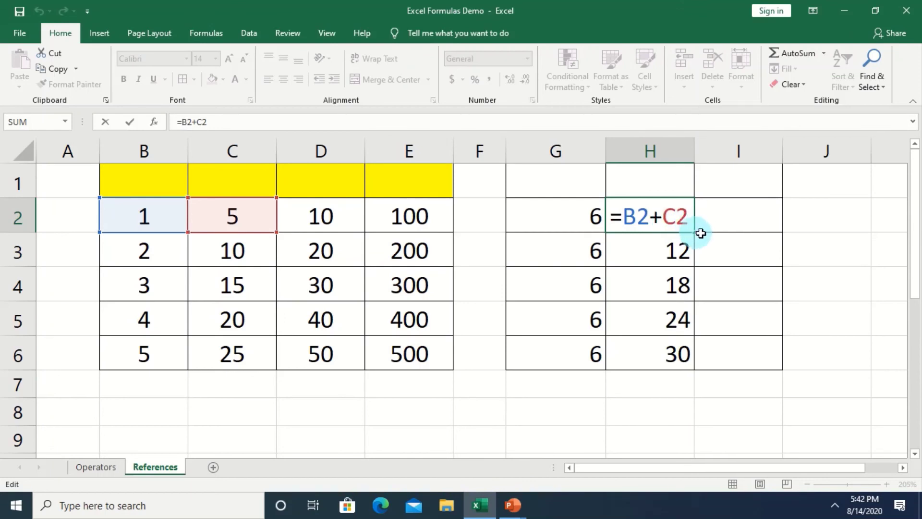
key(Return)
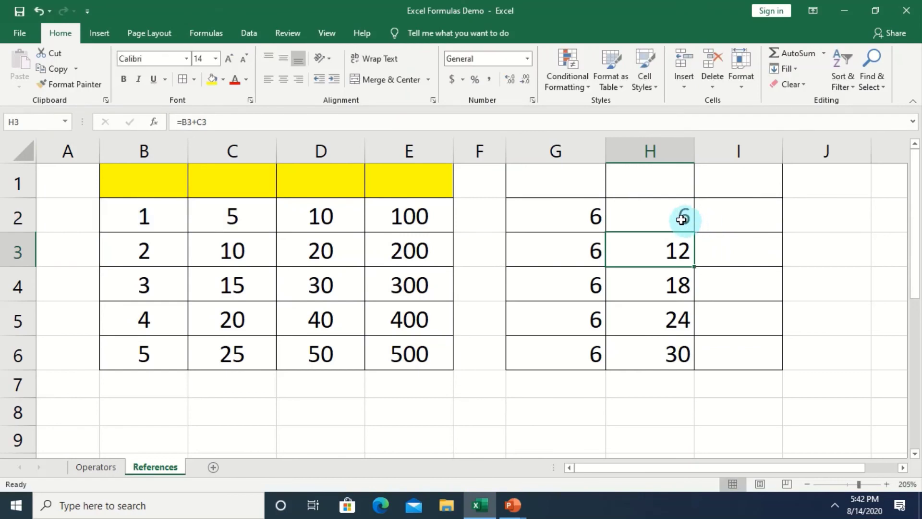
click(680, 218)
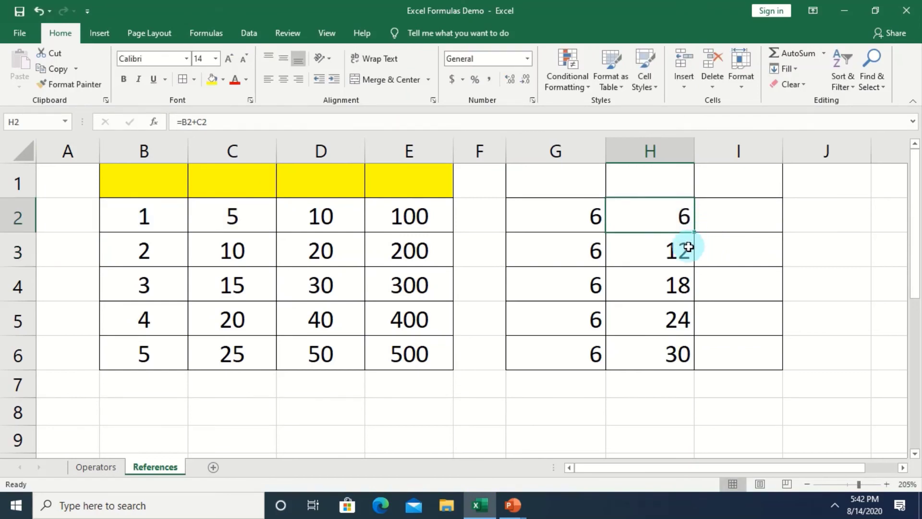
- Replace the constant formulas in G3 and G4 with =2+10 and =3+15
click(567, 254)
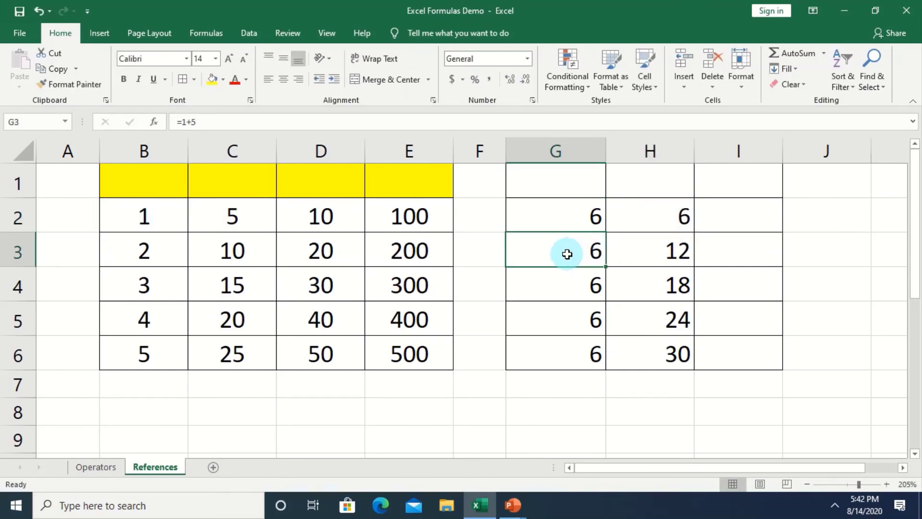
text(=)
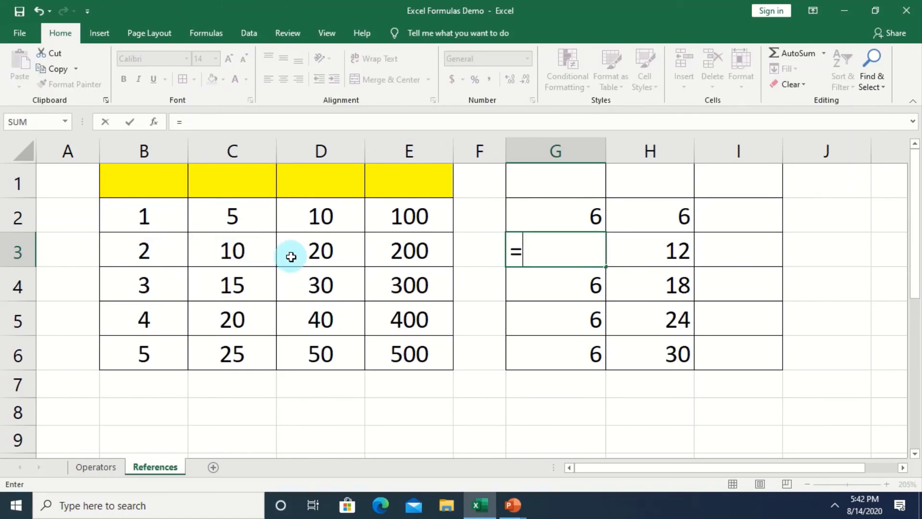
text(@)
key(BackSpace)
text(2+10)
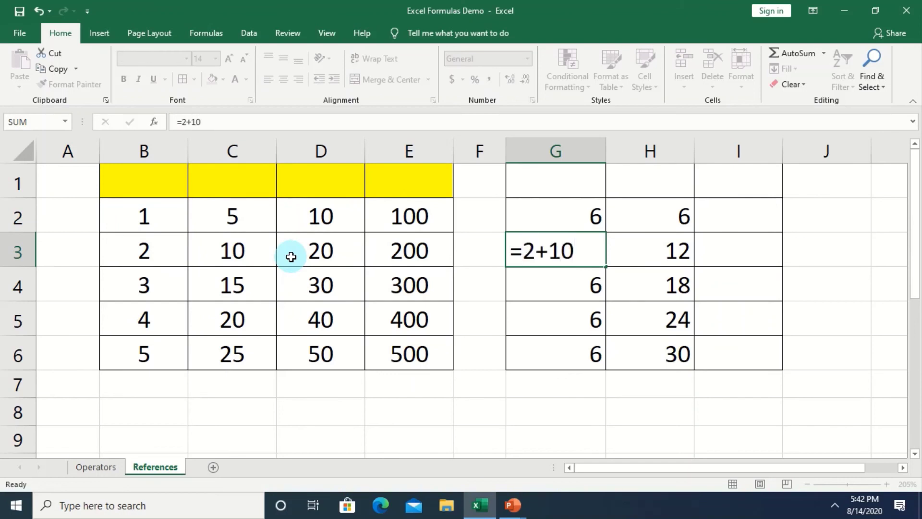
key(Return)
text(=3+15)
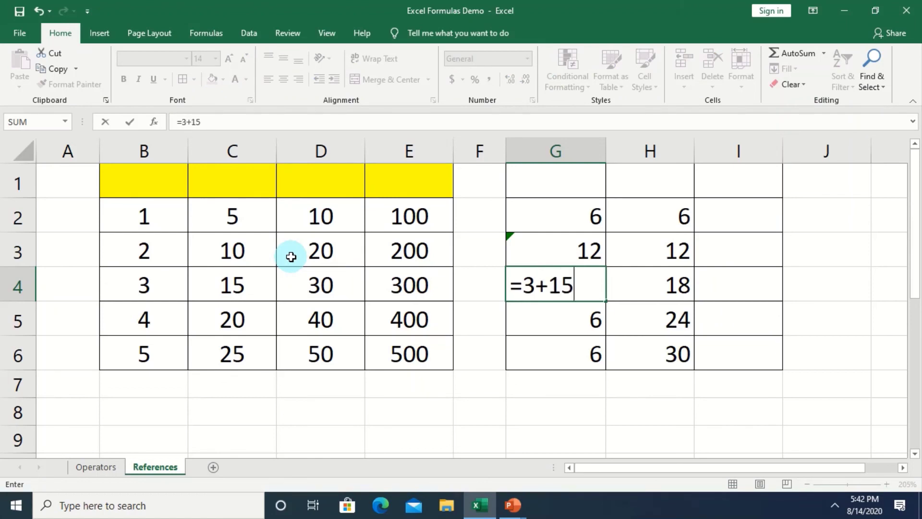
key(Return)
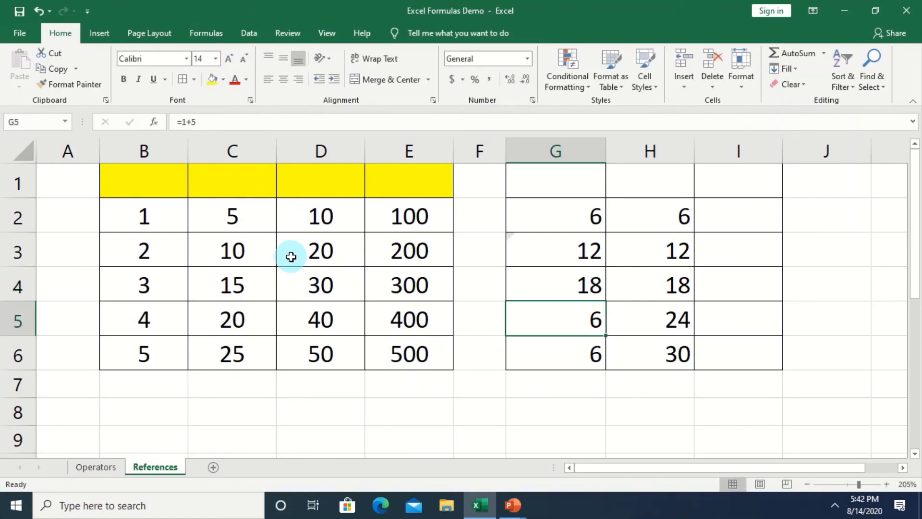
- Replace the constant formulas in G5 and G6 with =4+20 and =5+25
text(4)
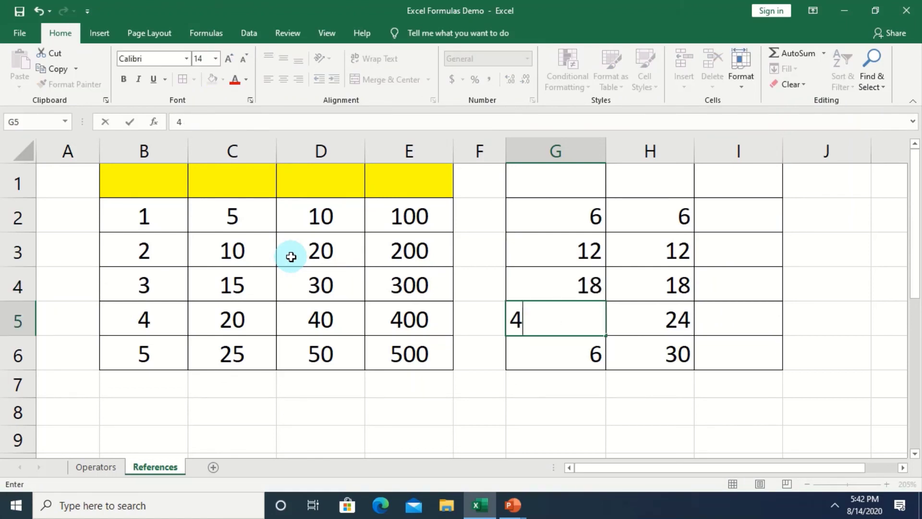
text(4+20)
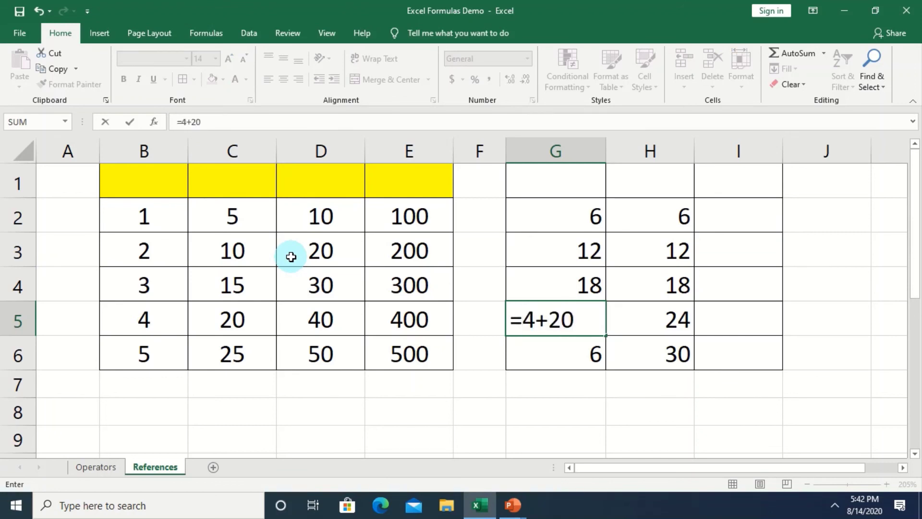
key(Return)
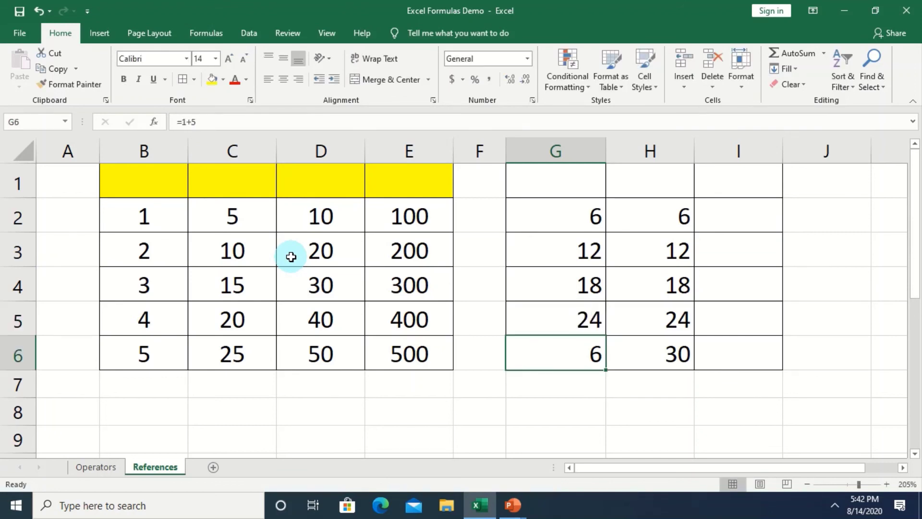
text(=5+25)
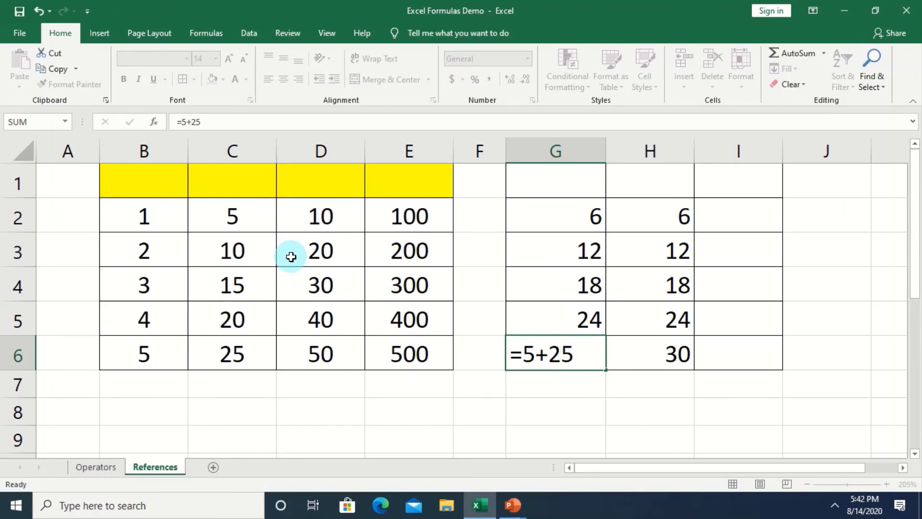
key(Return)
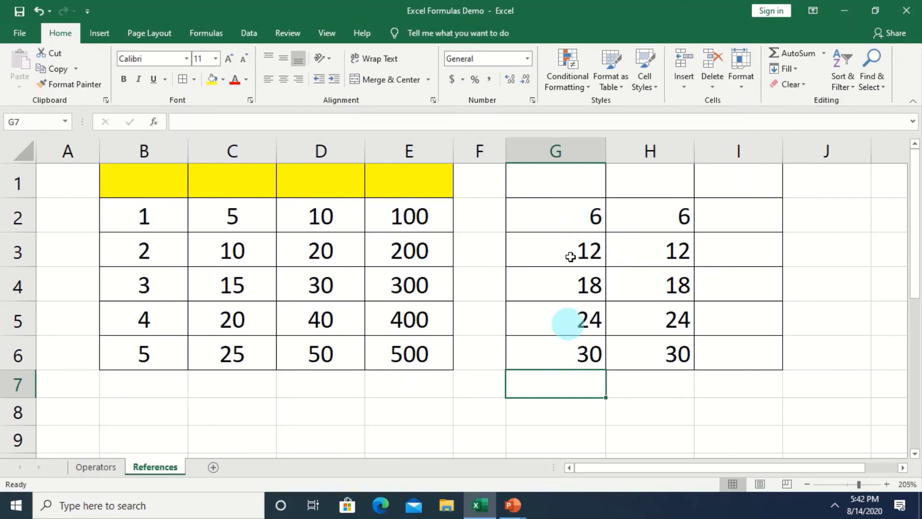
- Compare the constant formula in G2 with the cell-reference formulas in H3 and H4
click(568, 214)
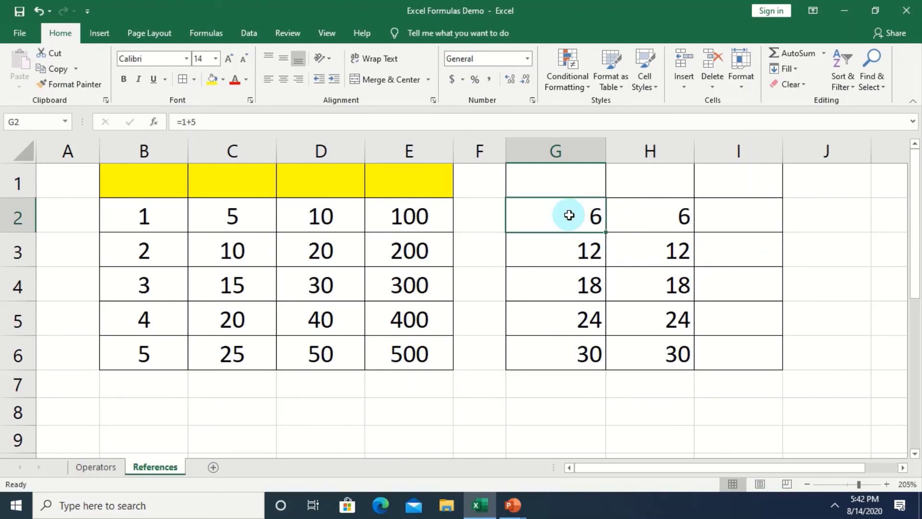
double_click(653, 255)
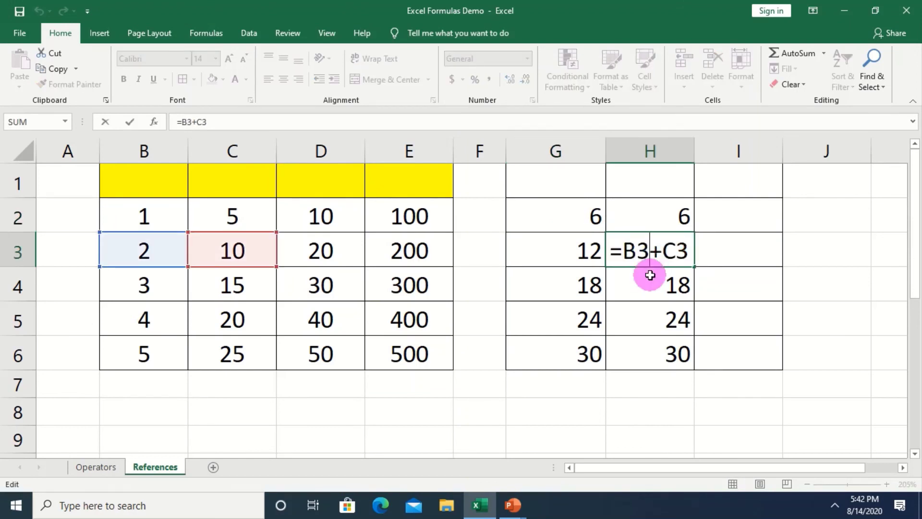
double_click(650, 275)
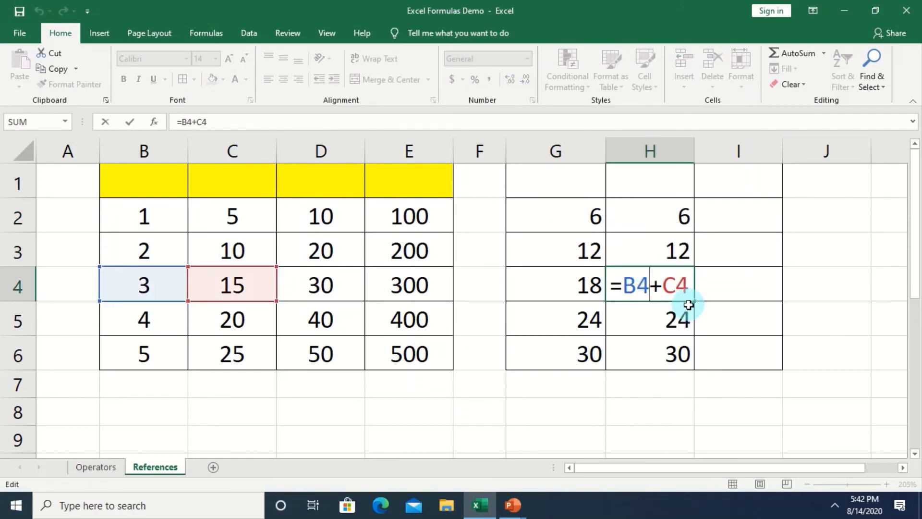
key(Return)
key(Return)
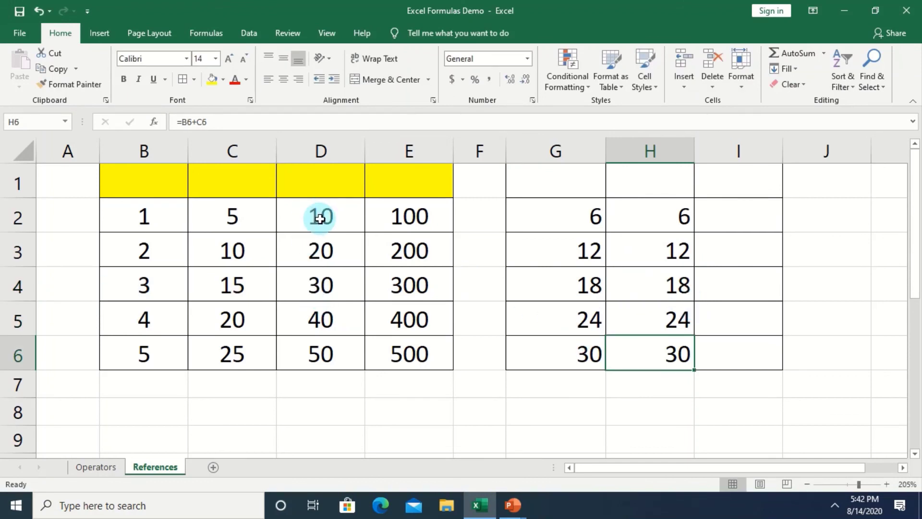
- Set cell D2 to 8 and check which cells the H2 formula references
click(319, 218)
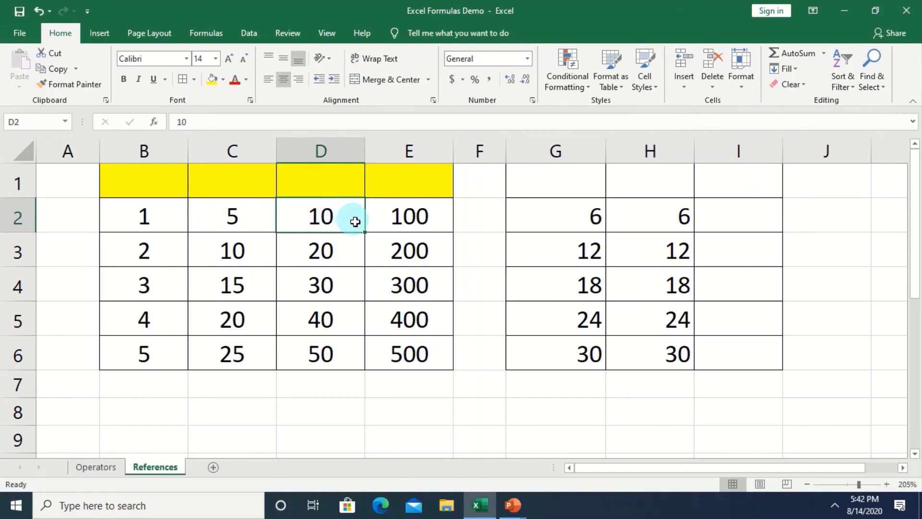
text(8)
key(Return)
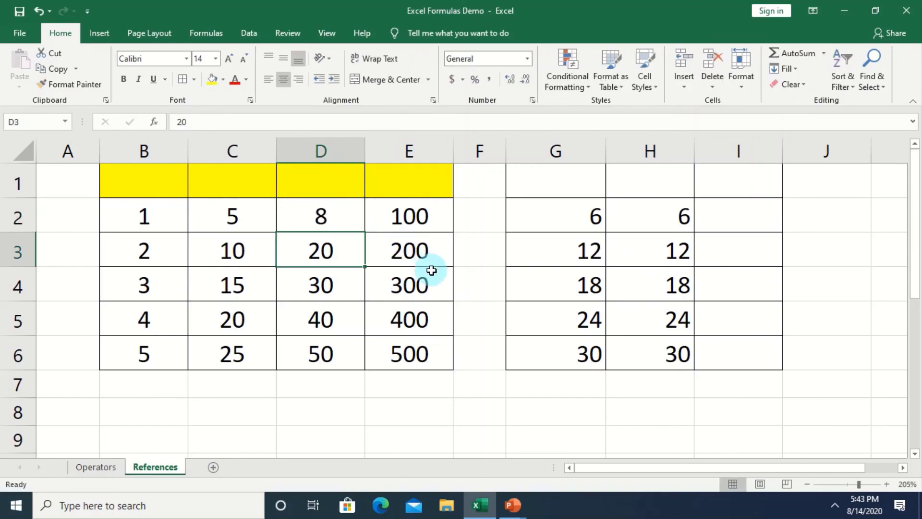
click(326, 217)
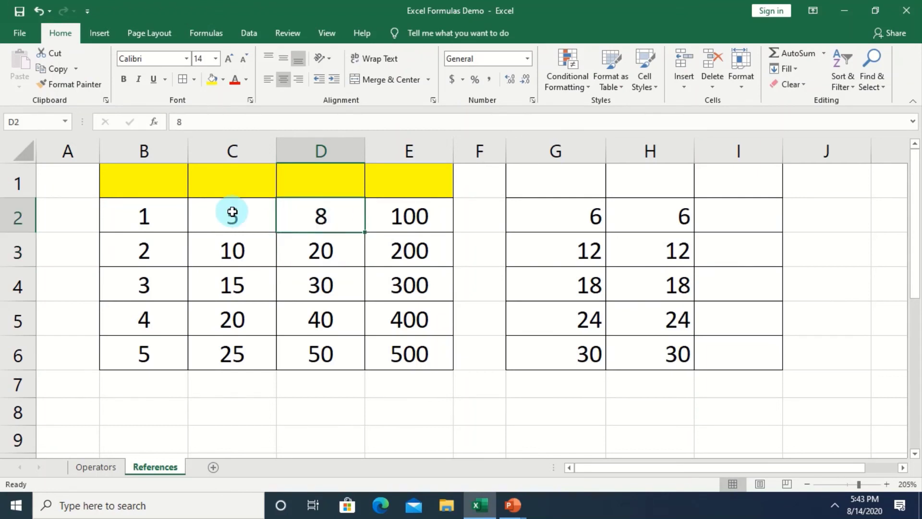
click(671, 213)
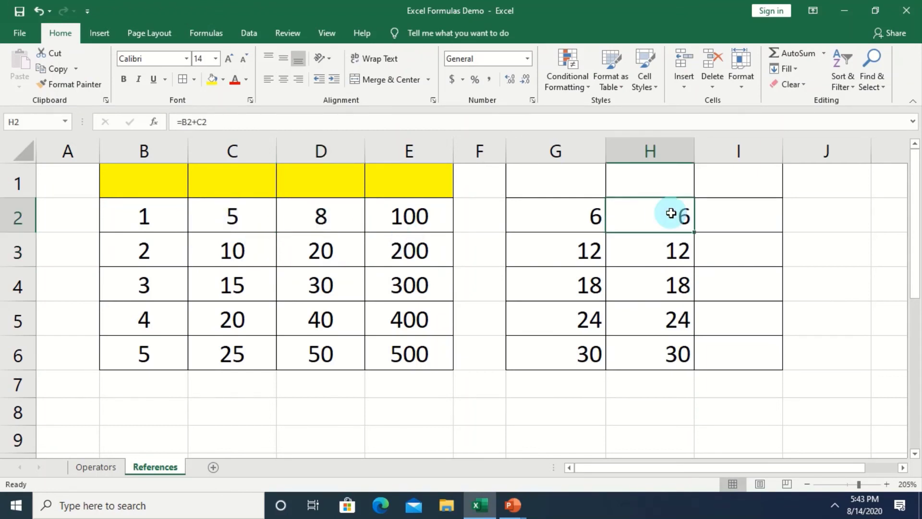
- Set cell C2 to 7 to test how the formulas in G2 and H2 respond
click(232, 212)
click(232, 212)
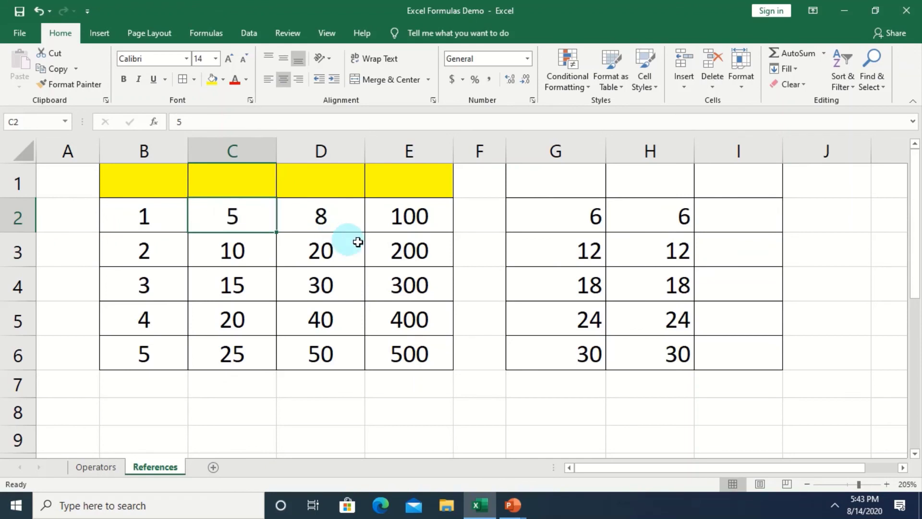
text(7)
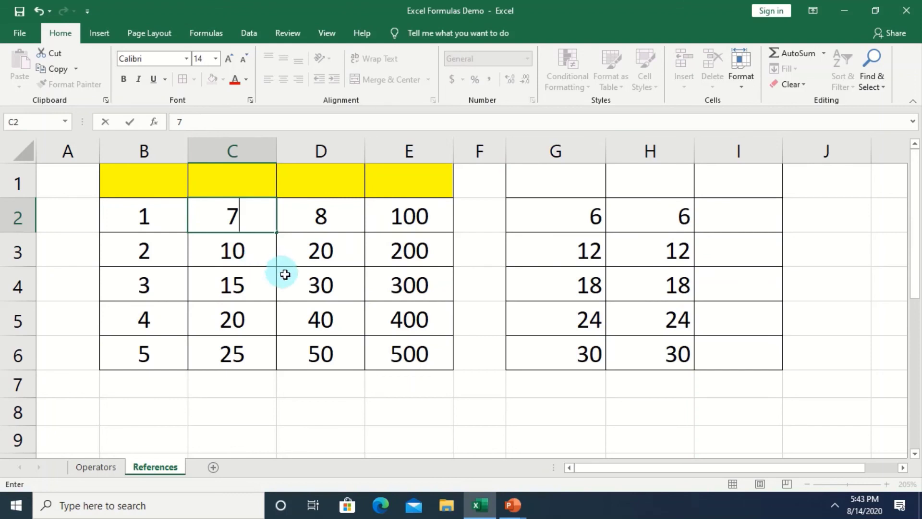
key(Return)
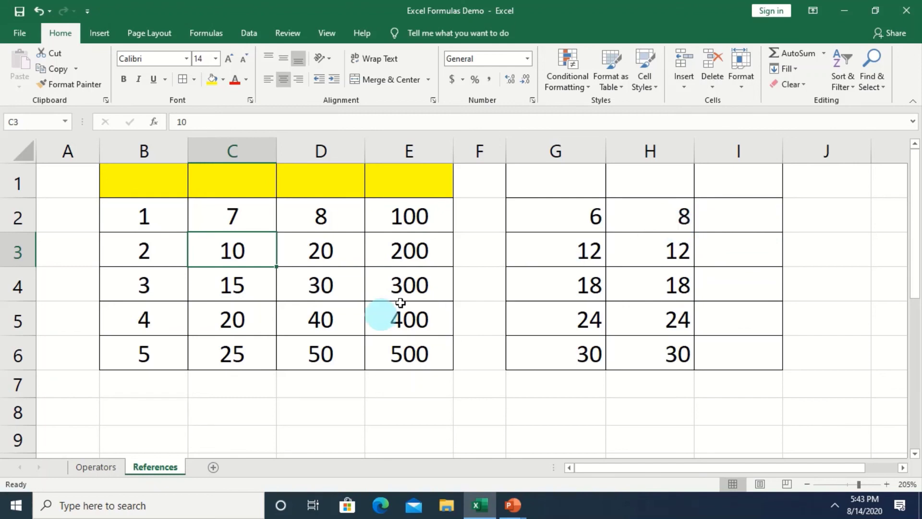
- Set cell C3 to 4 and cell C4 to 5
click(267, 284)
click(245, 252)
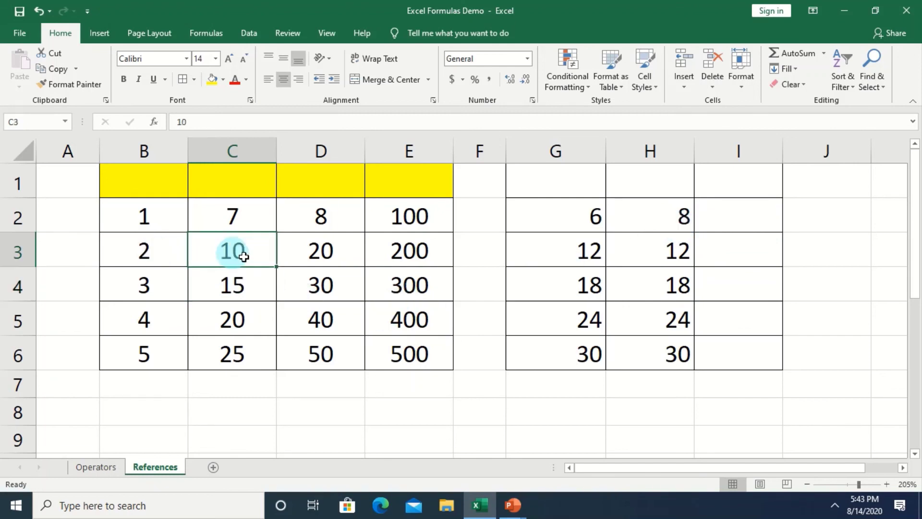
text(4)
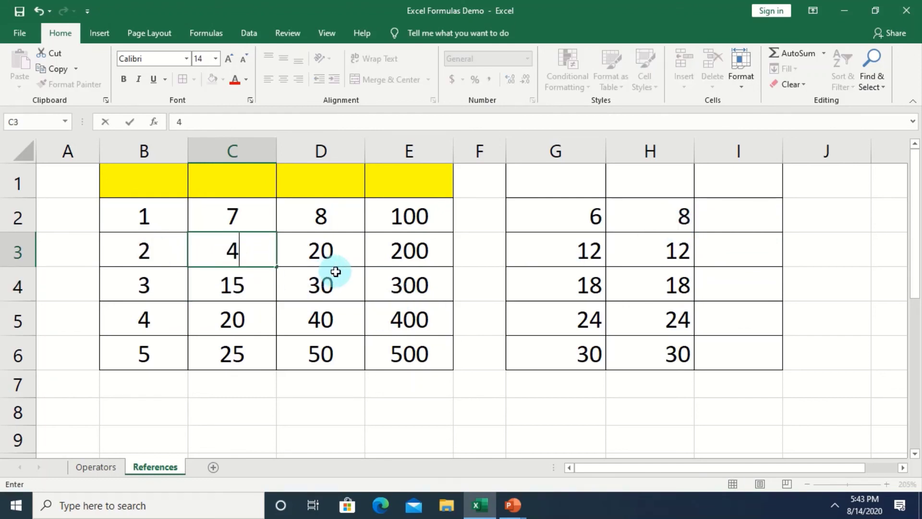
key(Return)
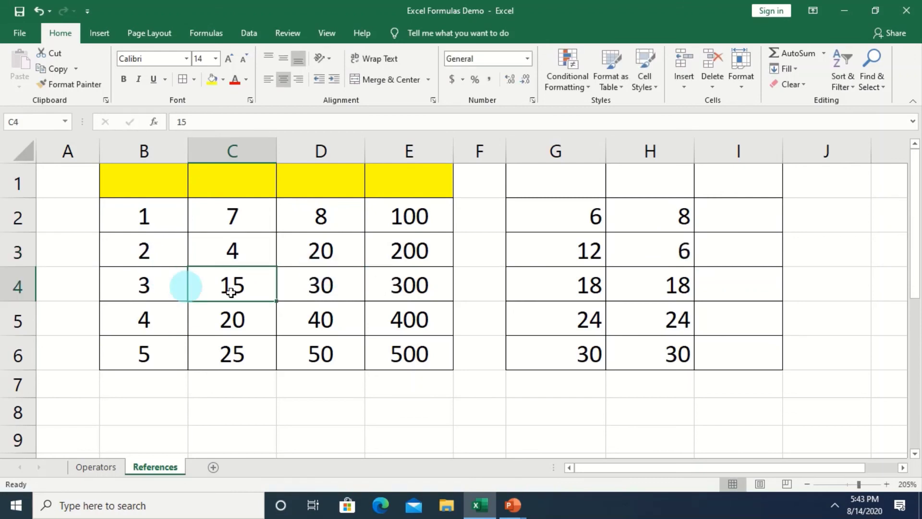
text(5)
key(Return)
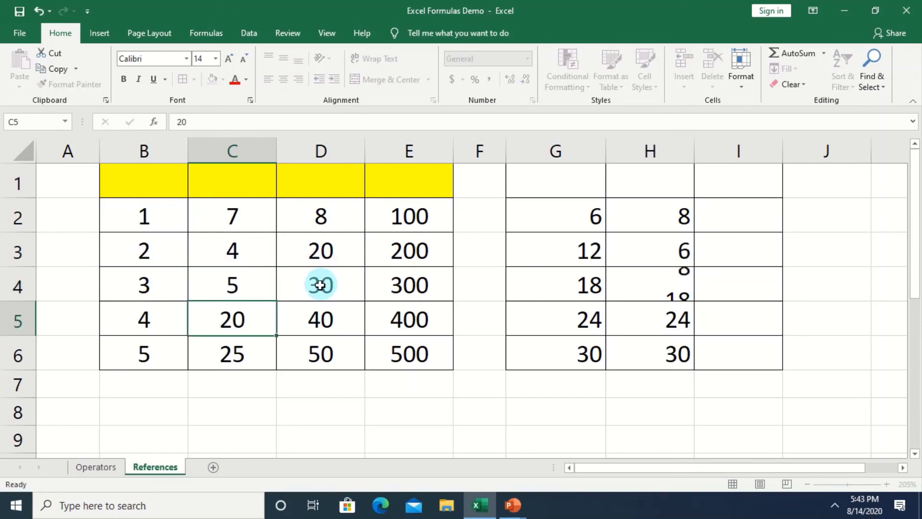